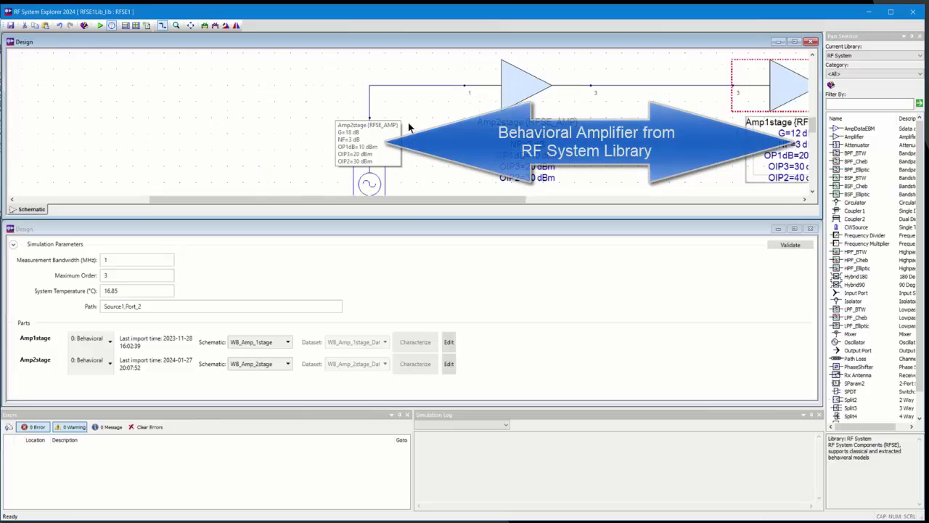
- Simulate the chain with both behavioral amplifiers in the results layout, and check the output-node CGAIN and the 10 GHz spectrum tone
drag(639, 148, 415, 153)
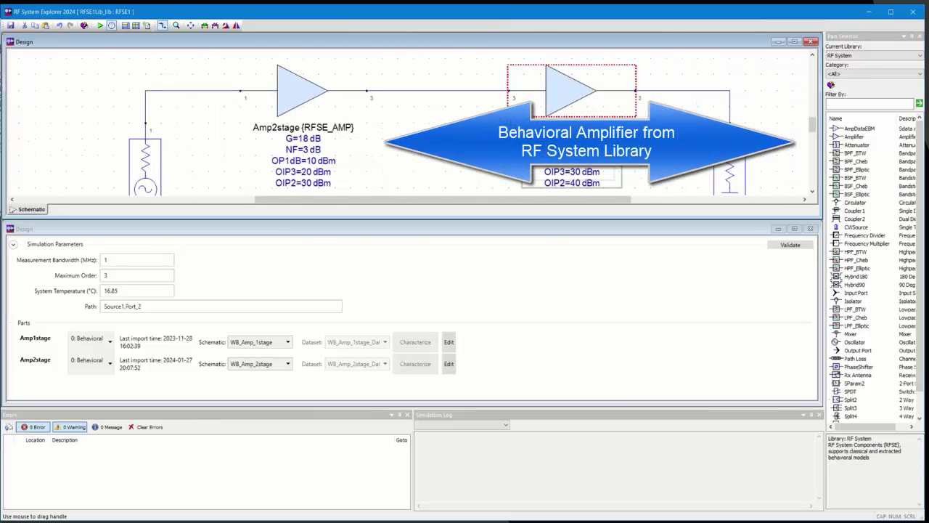
drag(210, 155, 220, 80)
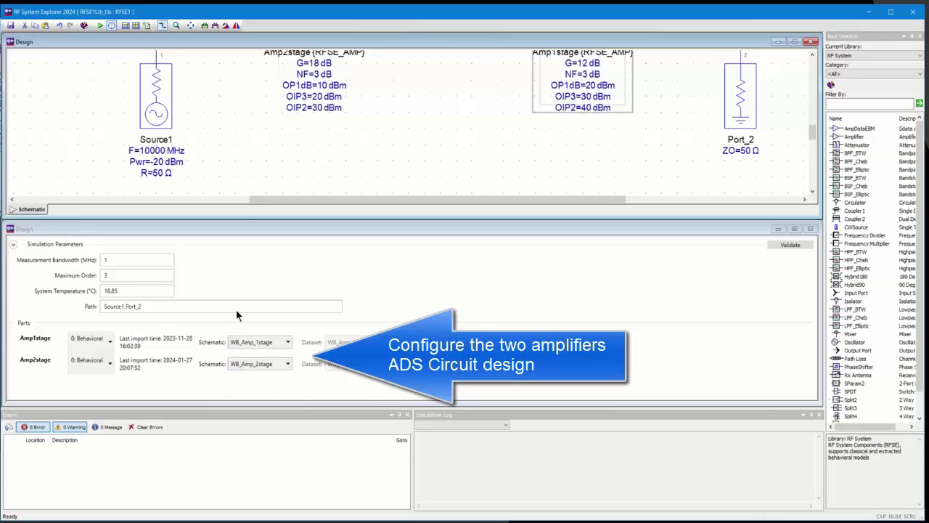
click(227, 89)
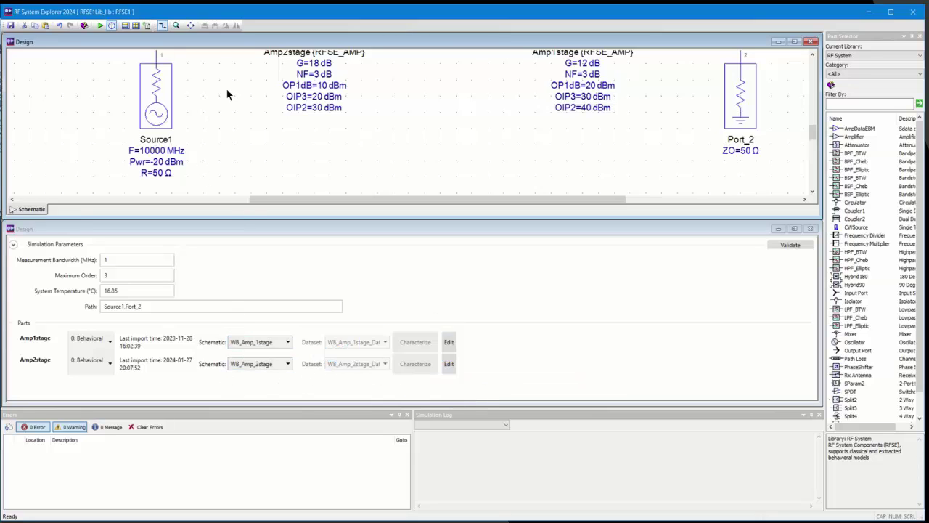
click(188, 25)
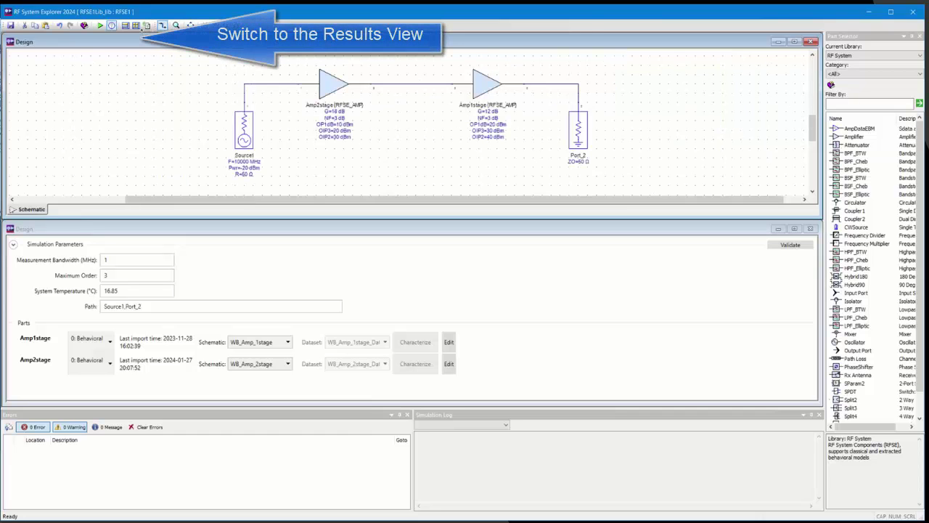
click(135, 27)
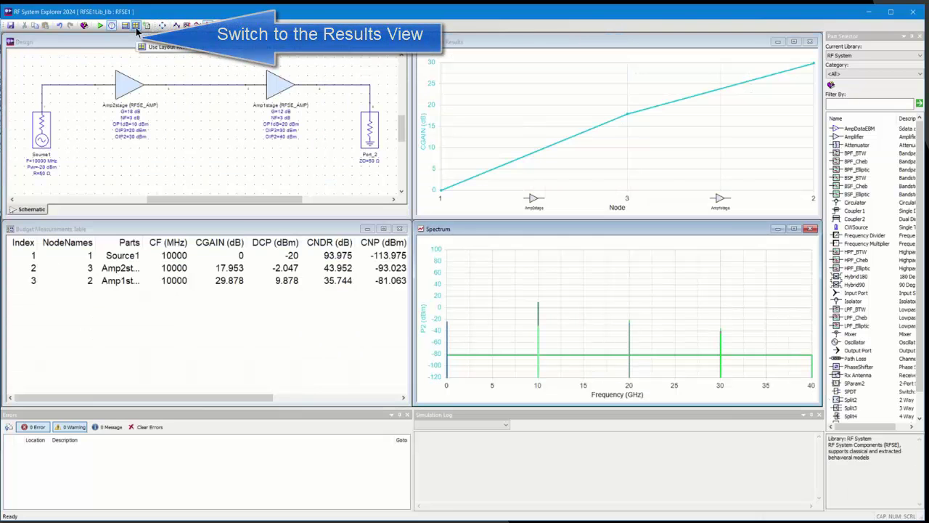
click(100, 26)
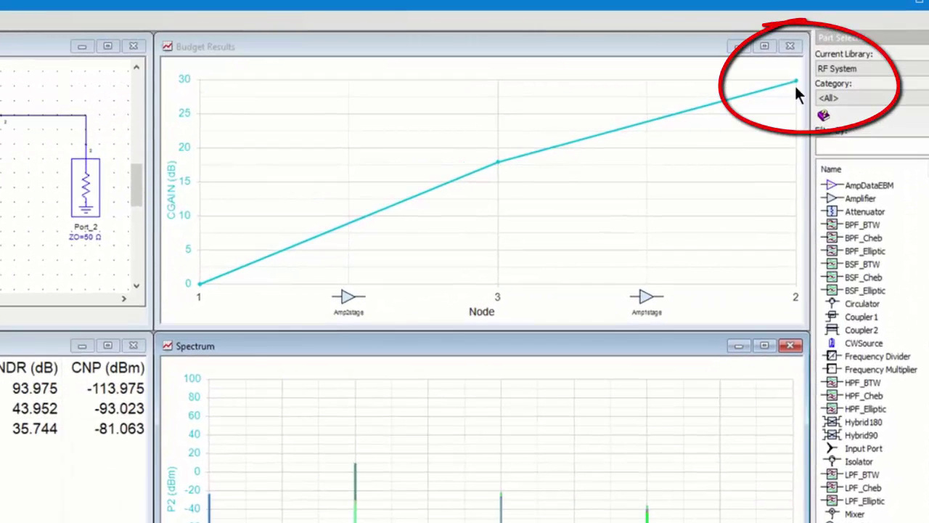
mouse_move(793, 75)
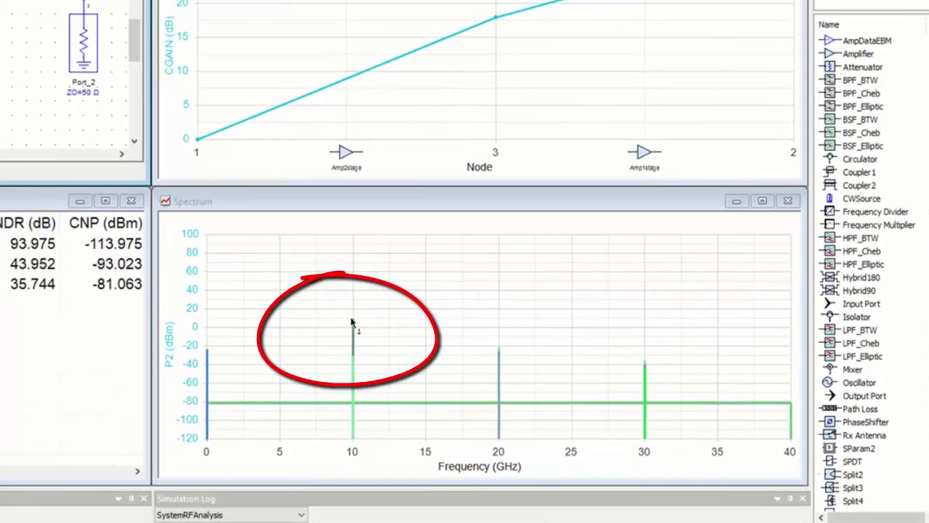
mouse_move(355, 324)
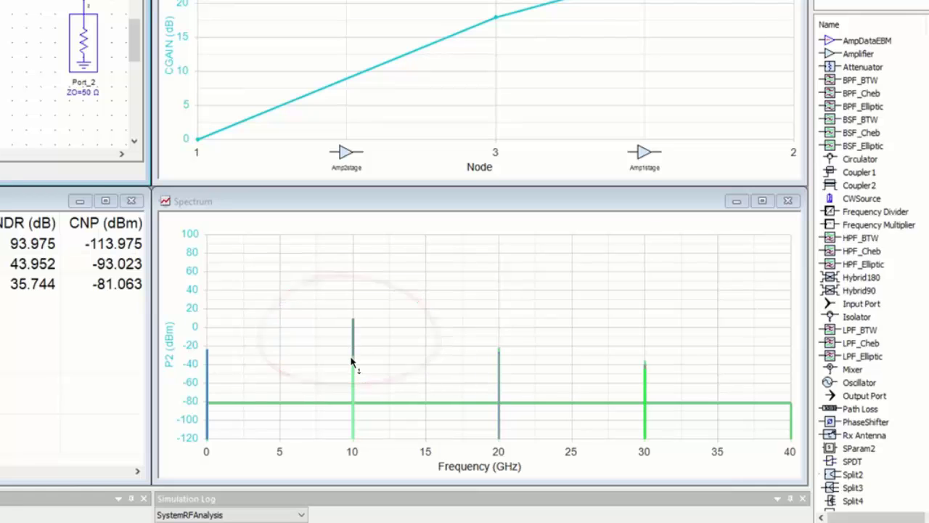
mouse_move(357, 369)
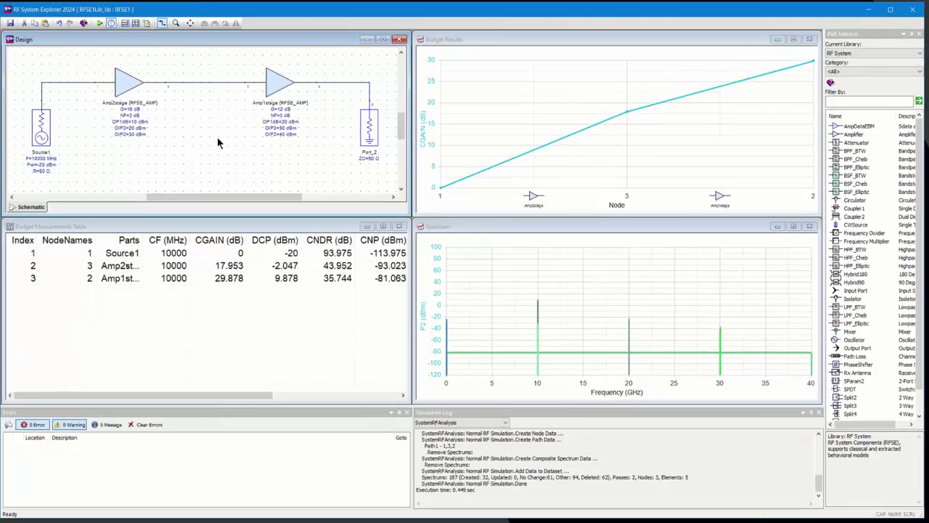
- Return to the design layout and set the Amp2stage part's model to 1: Extracted
click(124, 24)
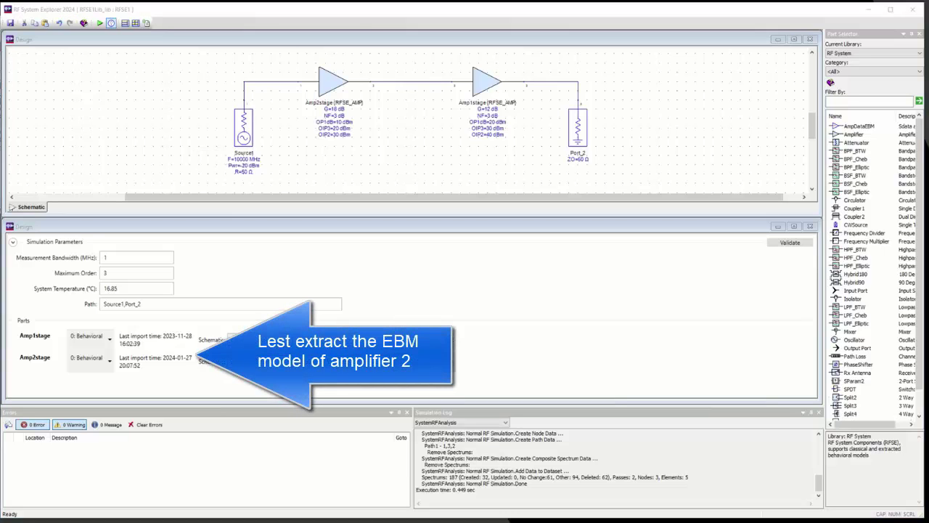
click(323, 86)
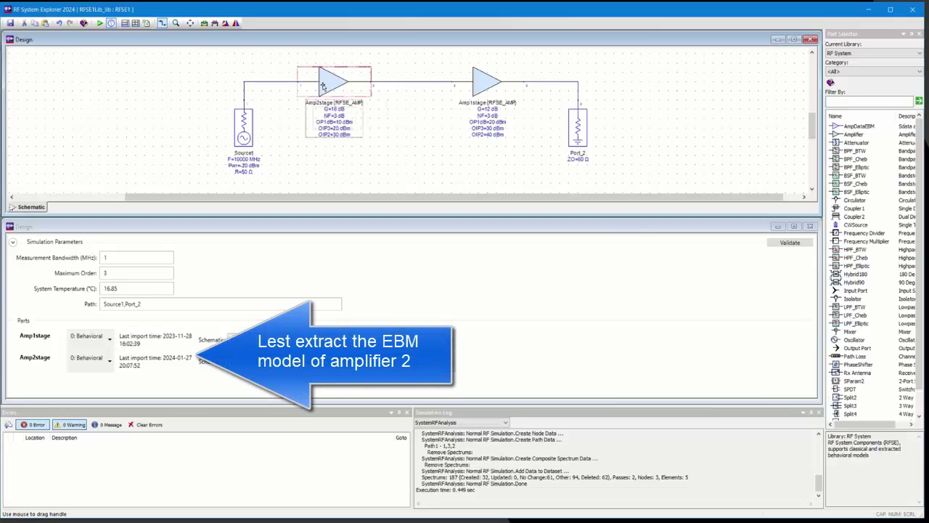
click(110, 360)
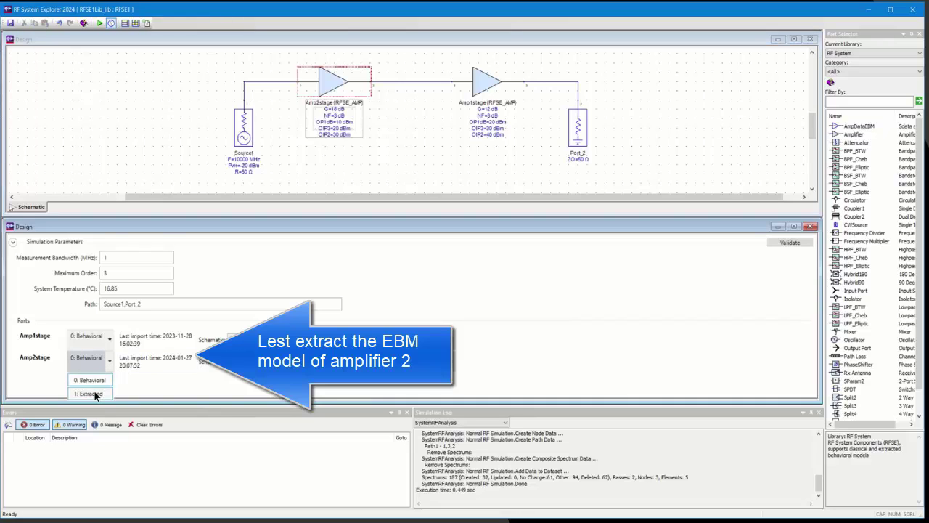
click(90, 394)
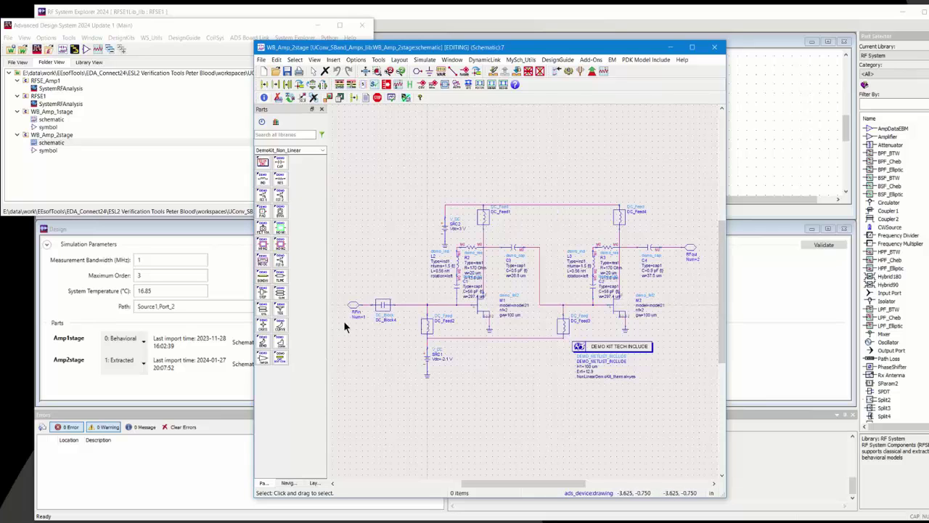
- Inspect the input and output port names in the WB_Amp_2stage schematic, and close that schematic
scroll(363, 316, up, 7)
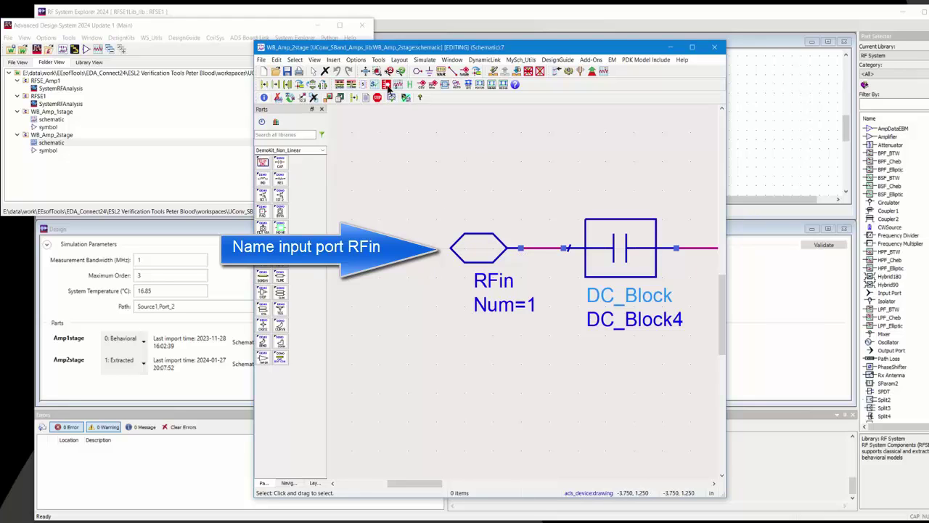
click(367, 72)
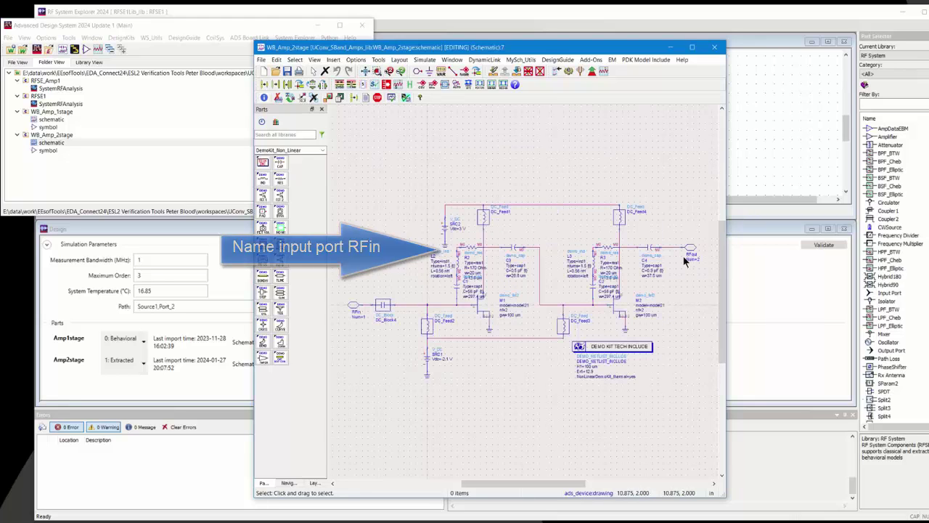
scroll(685, 258, up, 5)
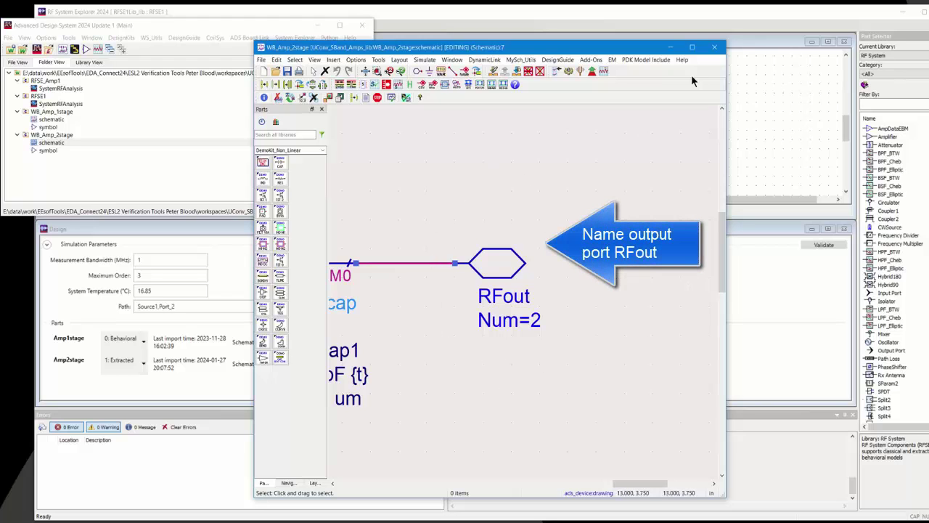
click(714, 48)
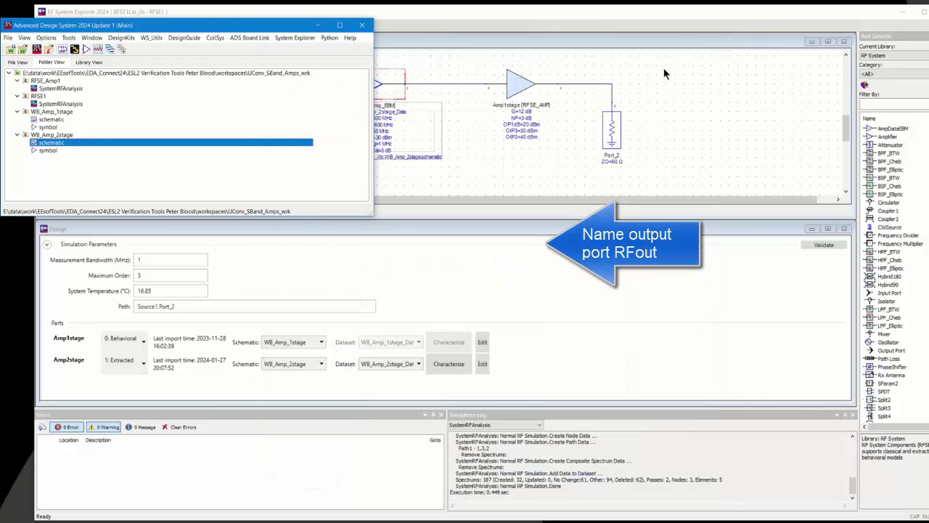
- In RF System Explorer, characterize Amp2stage from the WB_Amp_2stage schematic, overwriting the existing WB_Amp_2stage_Data.mdf file
click(519, 226)
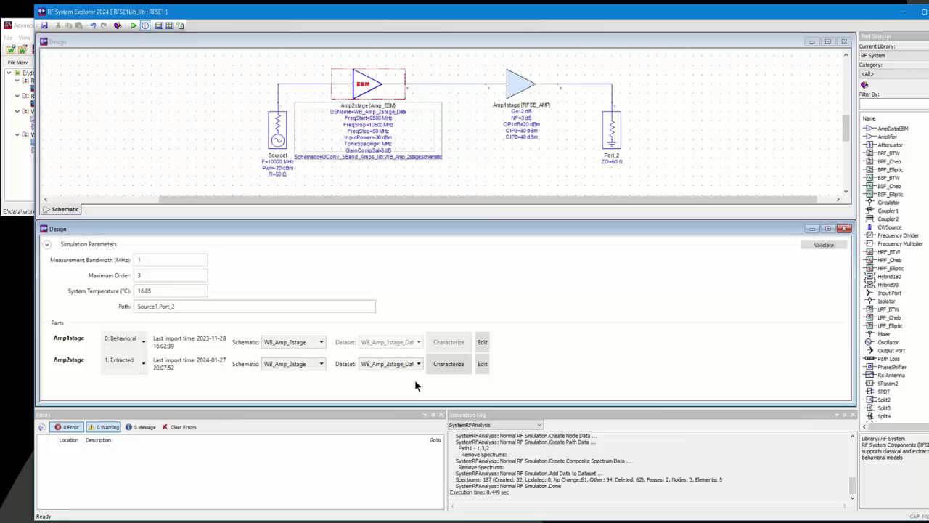
click(451, 368)
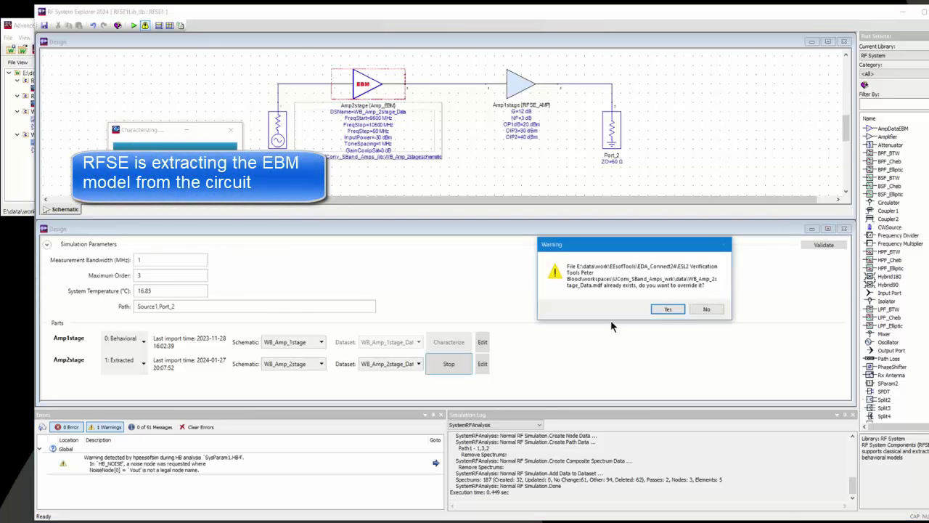
click(669, 310)
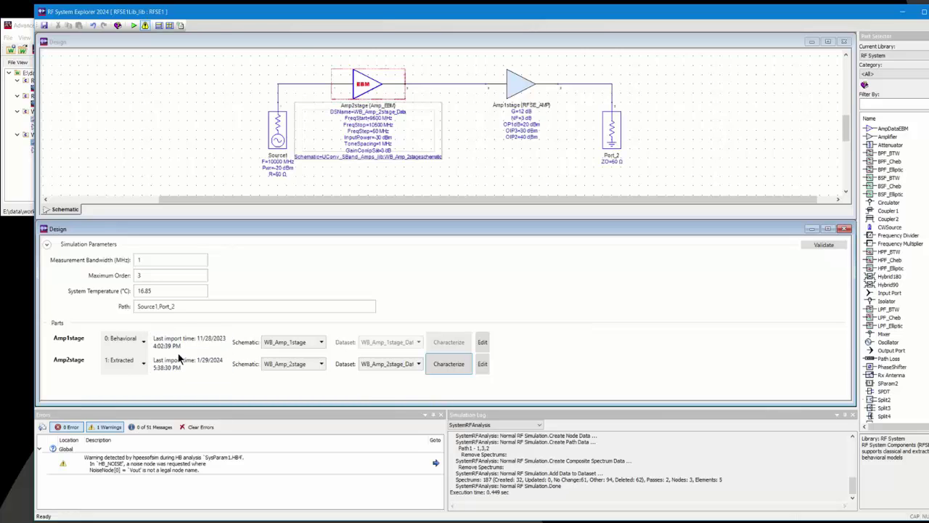
- Simulate the chain with Amp2stage's extracted model in the results layout, and check the cascaded gain at the output node
click(197, 139)
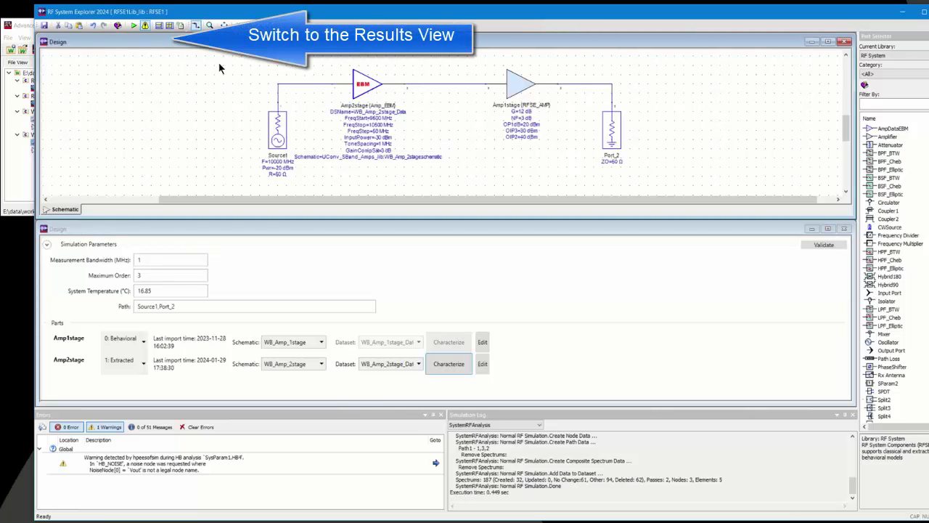
click(170, 27)
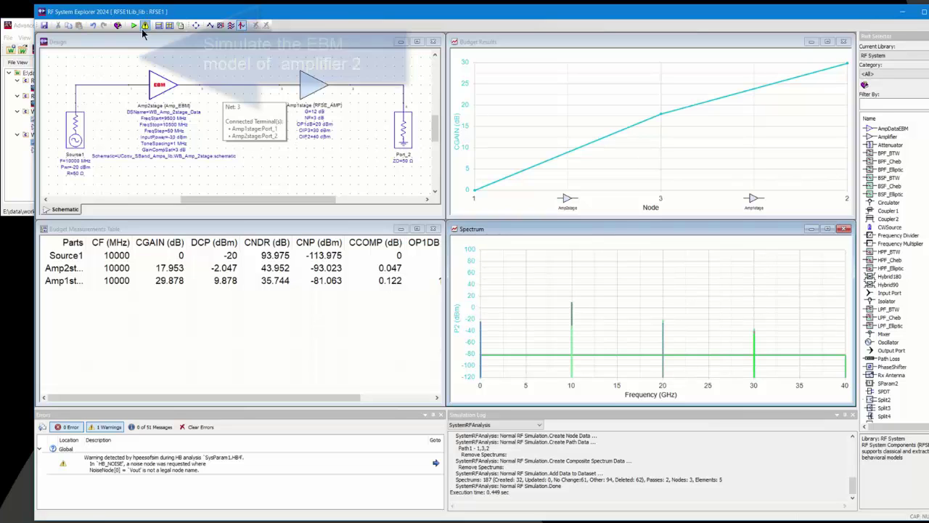
click(134, 27)
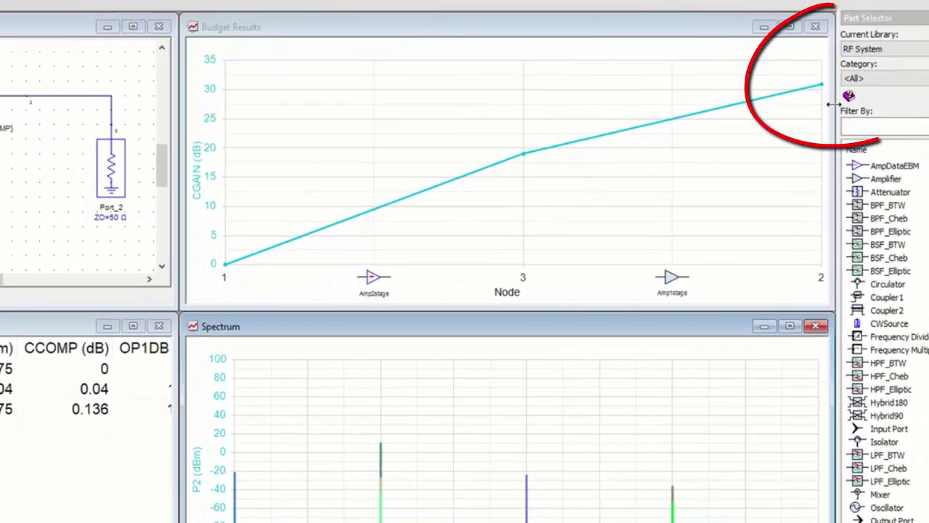
mouse_move(821, 86)
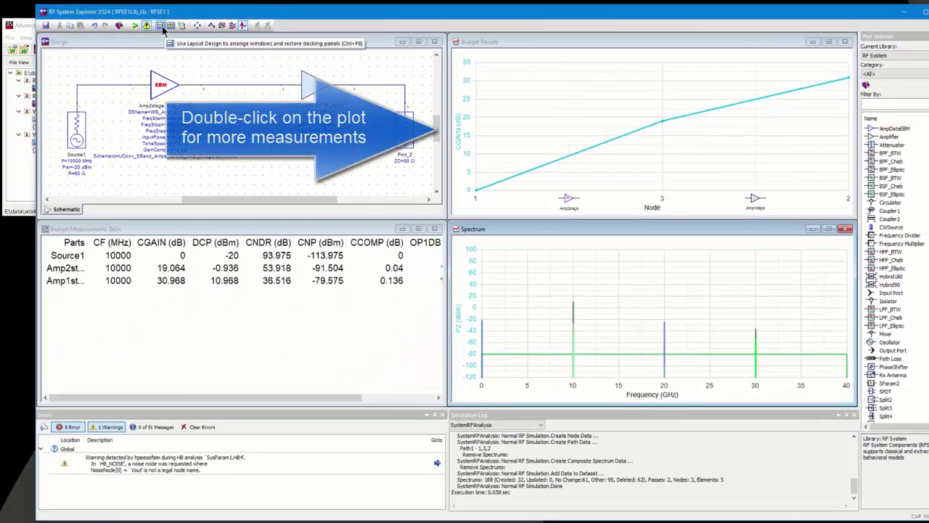
- Add CNF to the Budget Results graph on the right axis, and read its values at nodes 2 and 3
double_click(589, 96)
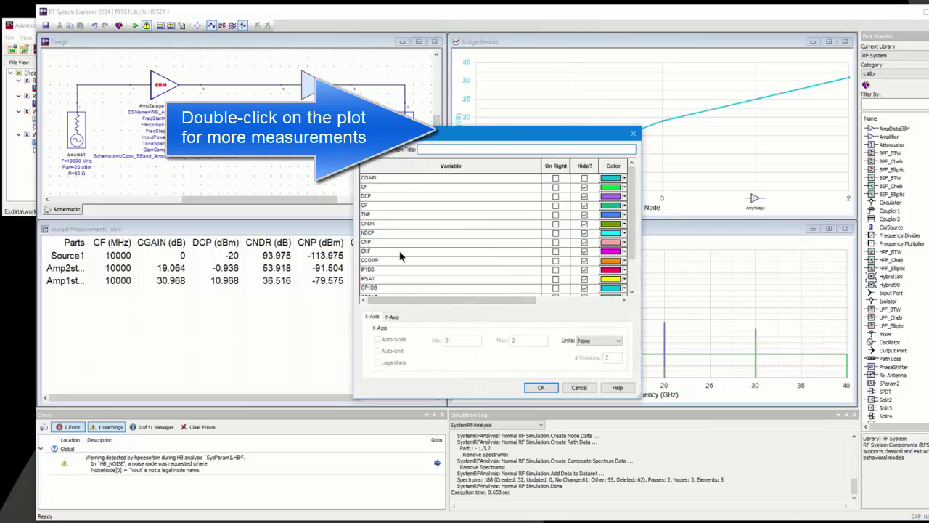
click(556, 251)
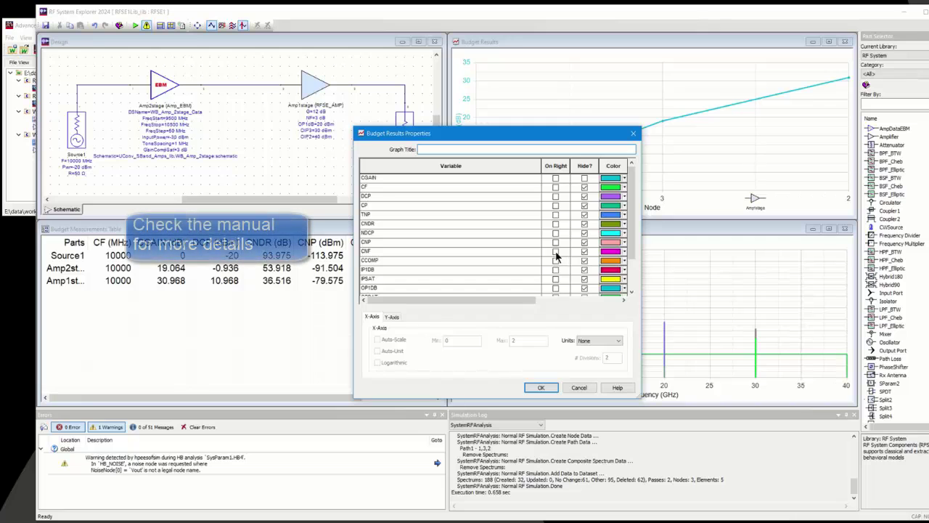
click(584, 252)
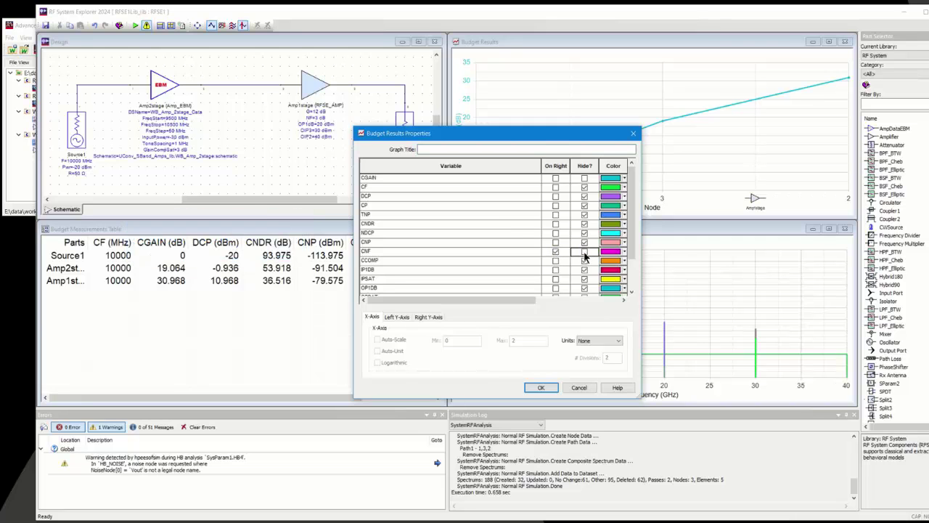
click(542, 387)
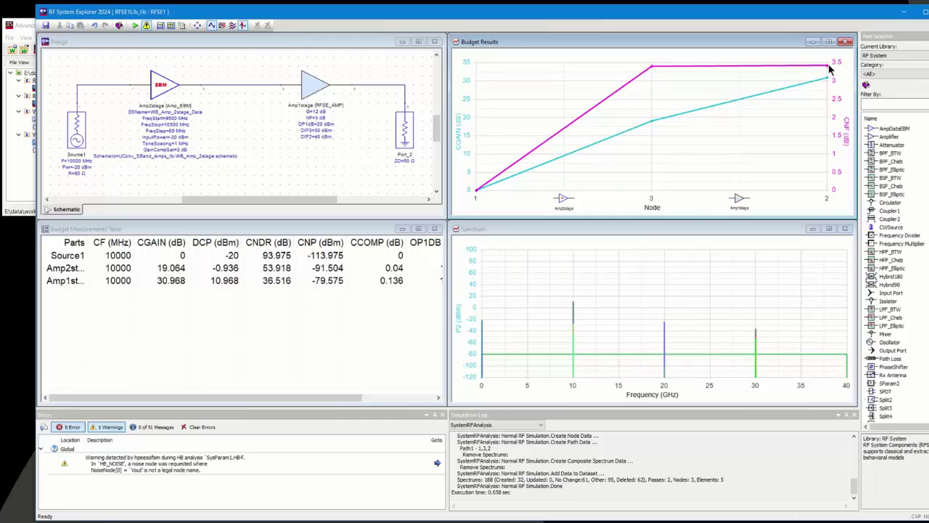
mouse_move(829, 66)
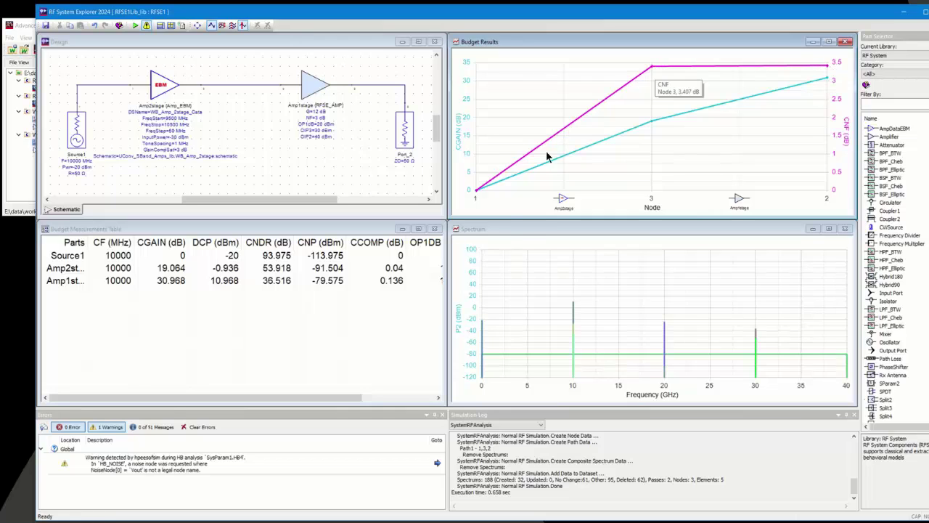
mouse_move(654, 69)
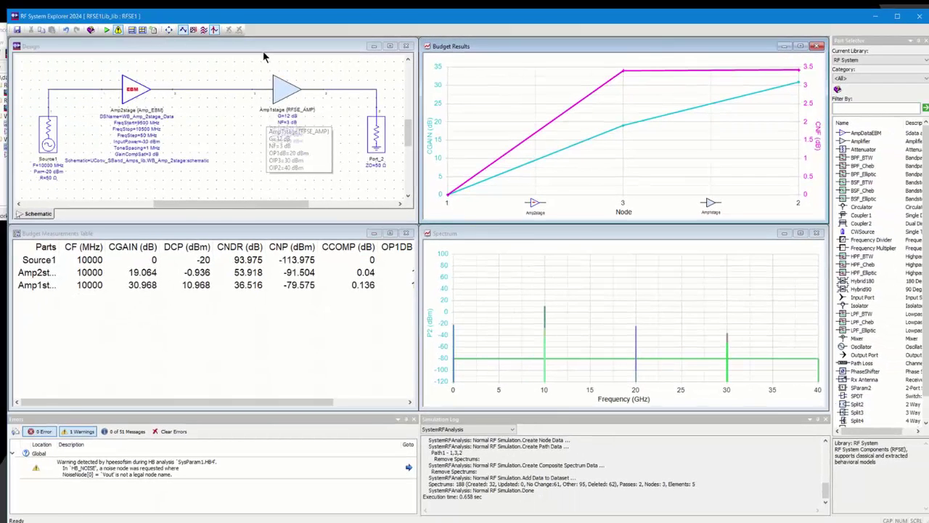
- Set Amp1stage to 1: Extracted in the design layout and characterize it from WB_Amp_1stage, overwriting the existing WB_Amp_1stage_Data.mdf file
click(131, 30)
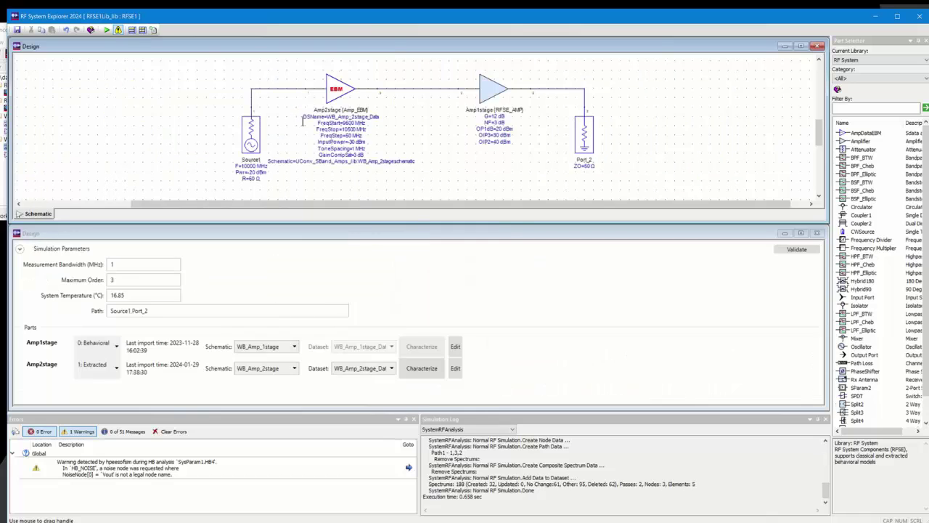
click(114, 348)
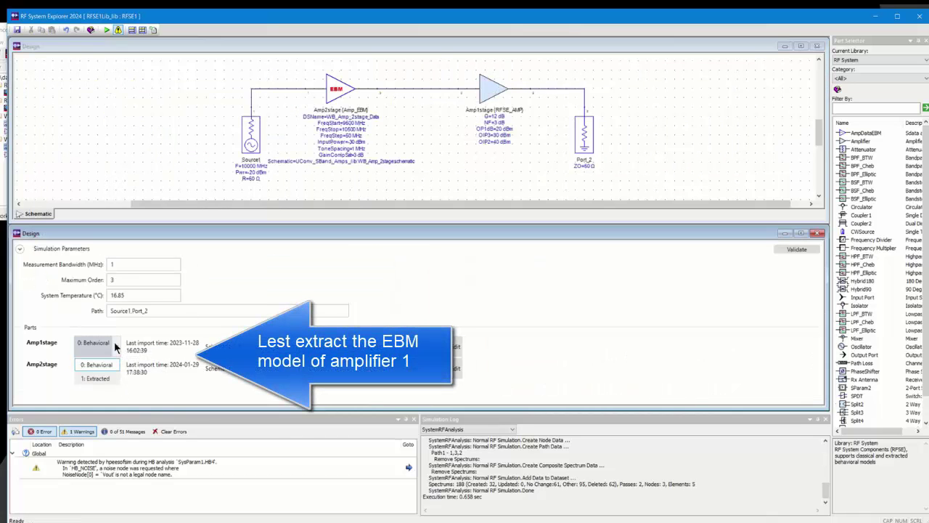
click(97, 379)
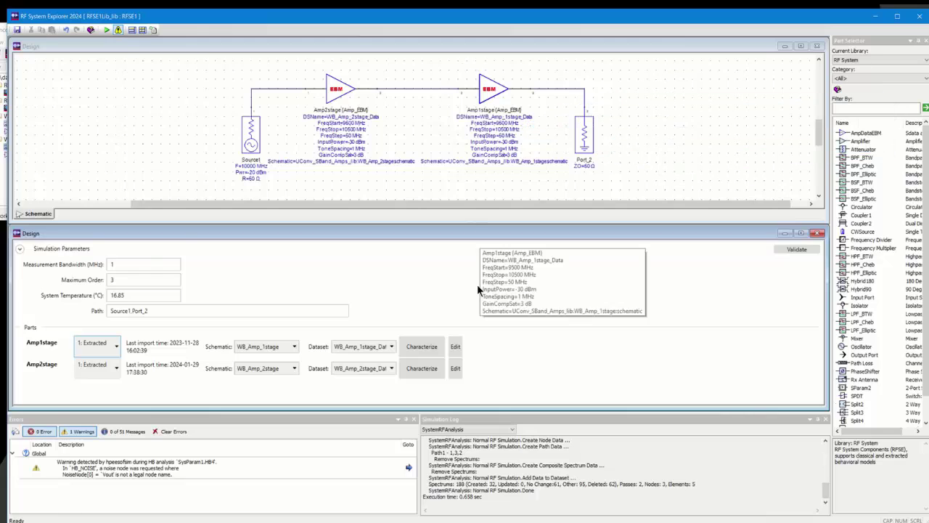
click(421, 352)
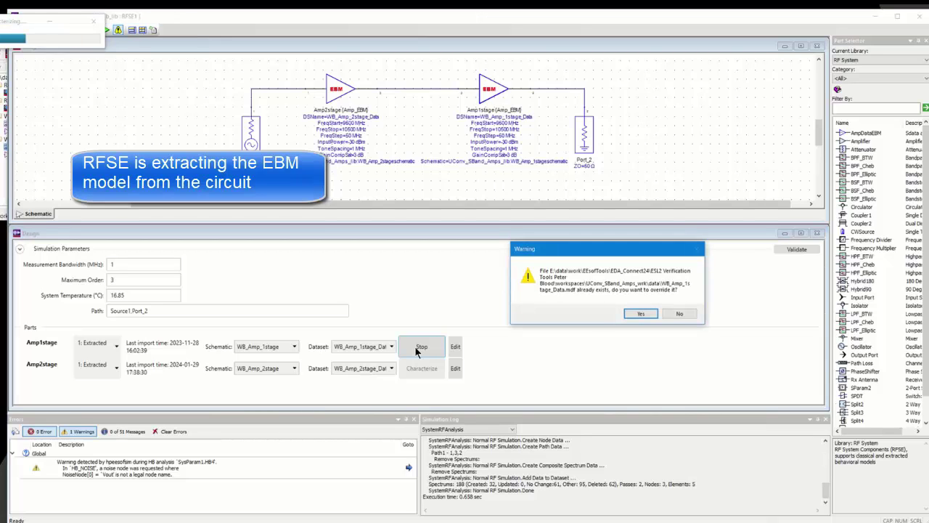
click(641, 315)
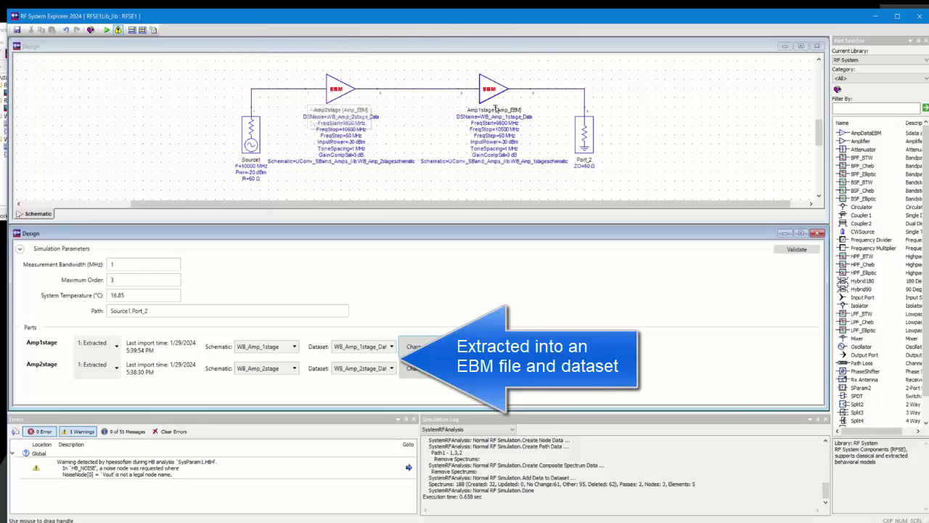
- Switch to File Explorer and open the data folder of the UConv_SBand_Amps_wrk workspace
click(257, 522)
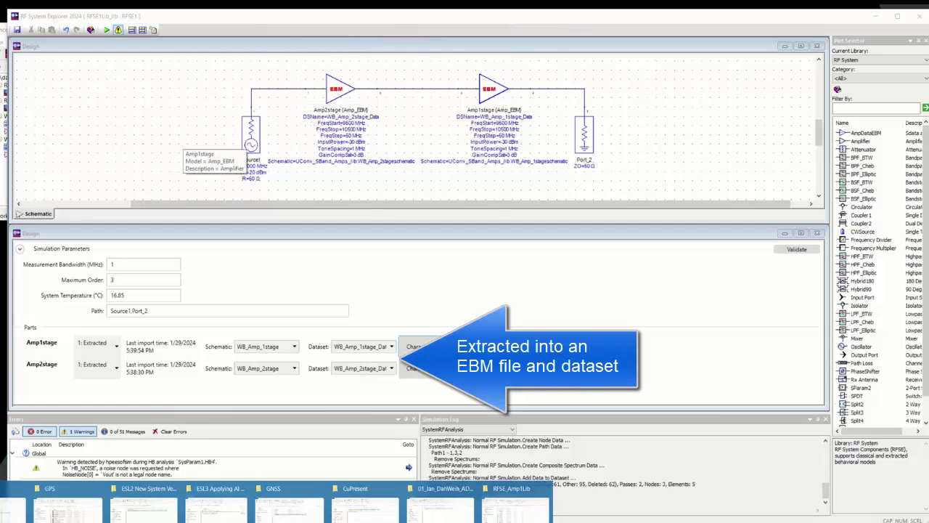
click(534, 517)
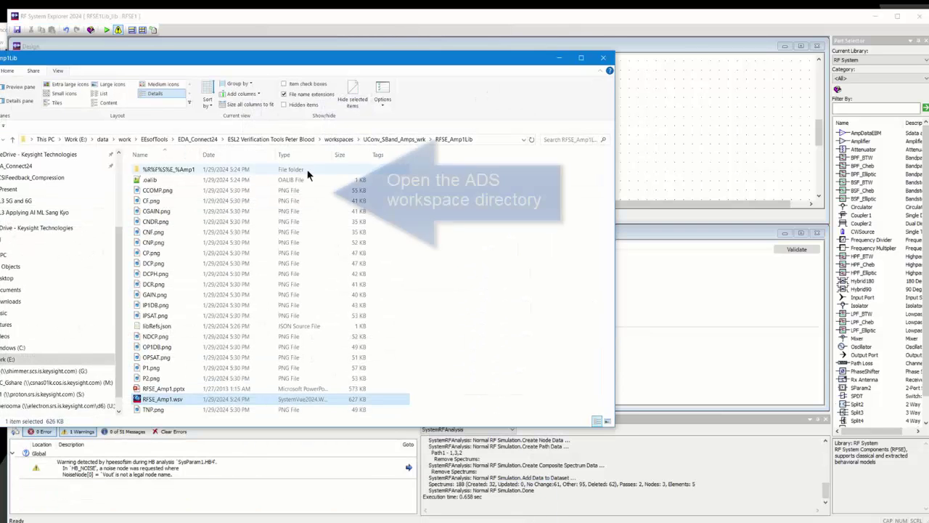
click(392, 139)
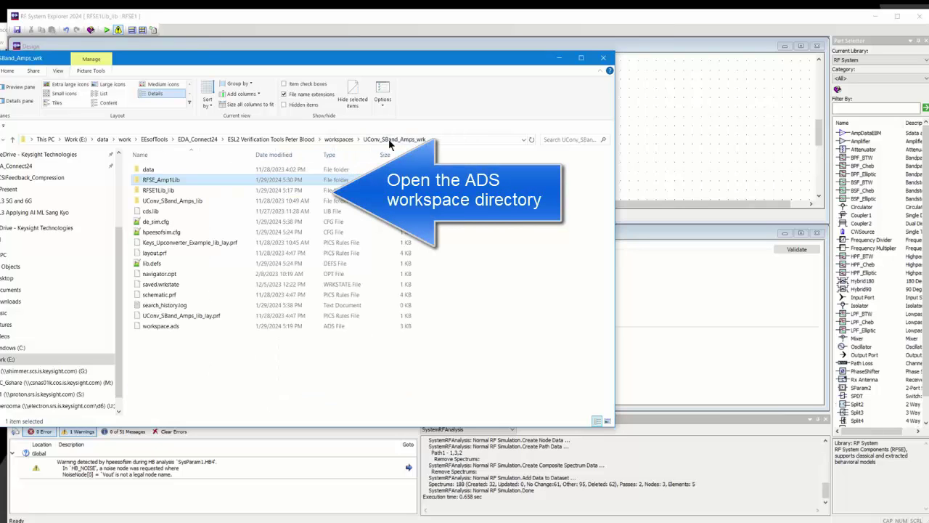
double_click(166, 168)
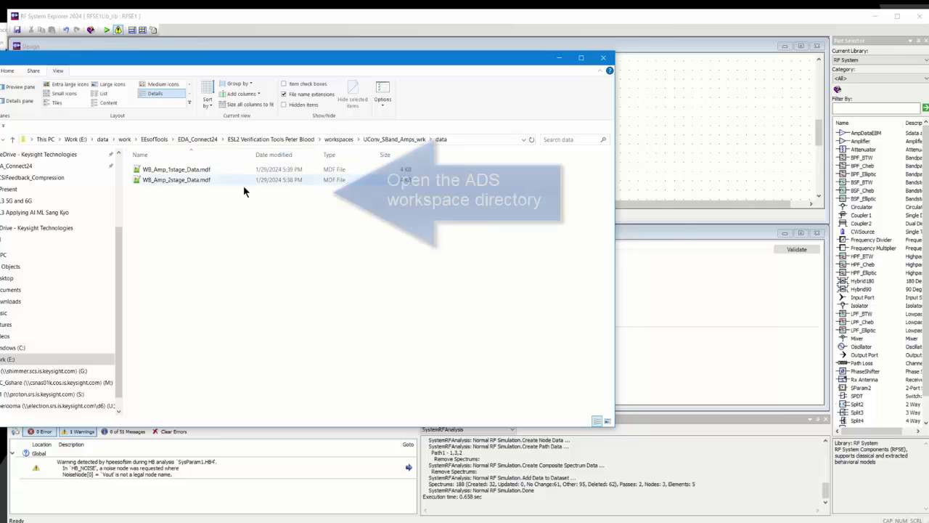
- Examine the frequency-dependent amplifier parameters in WB_Amp_1stage_Data.mdf and WB_Amp_2stage_Data.mdf in Notepad++, and return to RF System Explorer
click(197, 173)
double_click(198, 174)
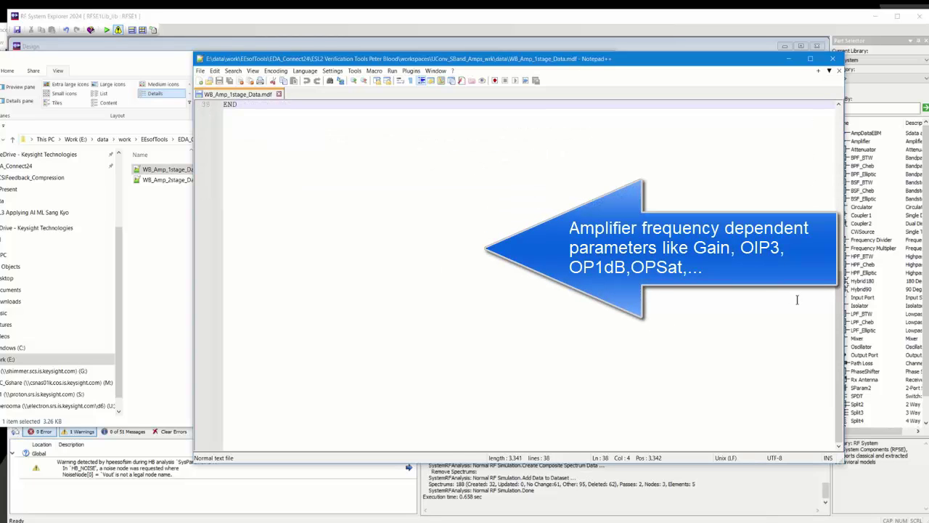
drag(840, 305, 842, 113)
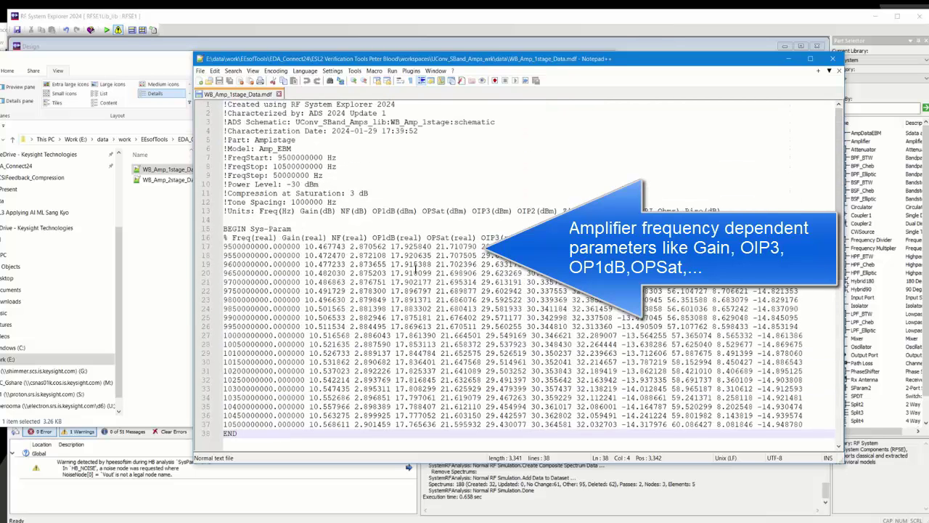
double_click(173, 181)
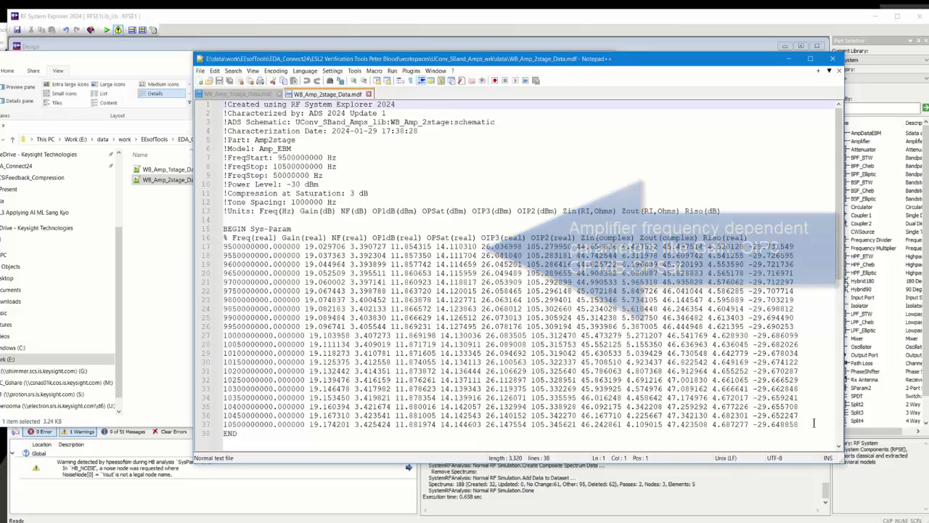
click(792, 59)
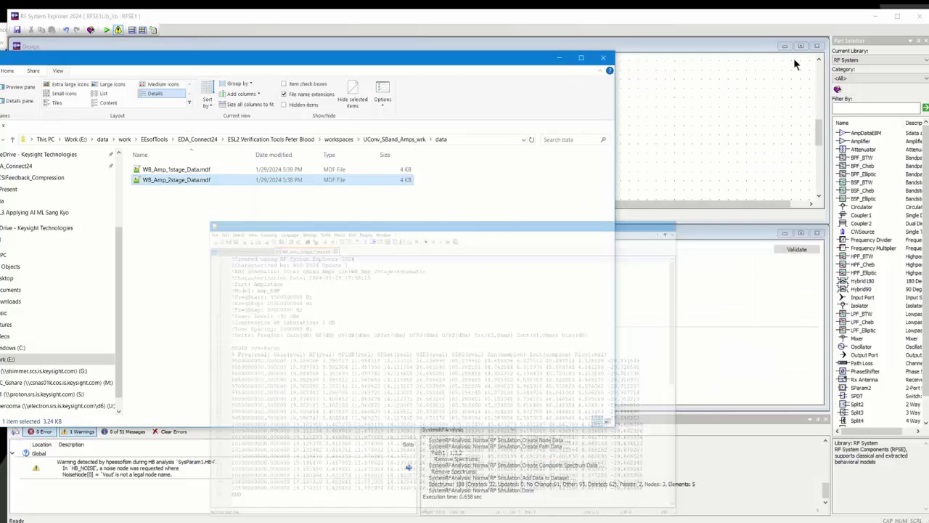
click(563, 59)
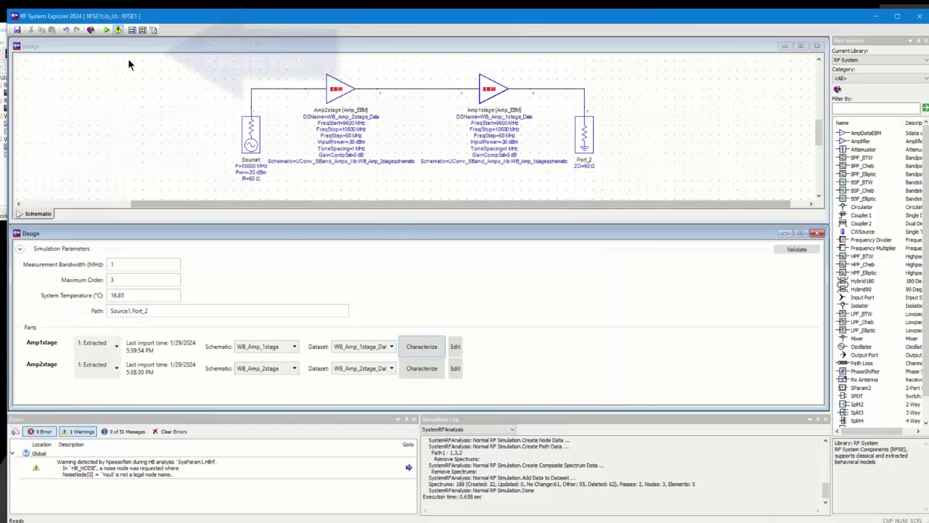
- Simulate the chain with both extracted amplifier models in the results layout, and check the cascaded gain at node 2
click(142, 31)
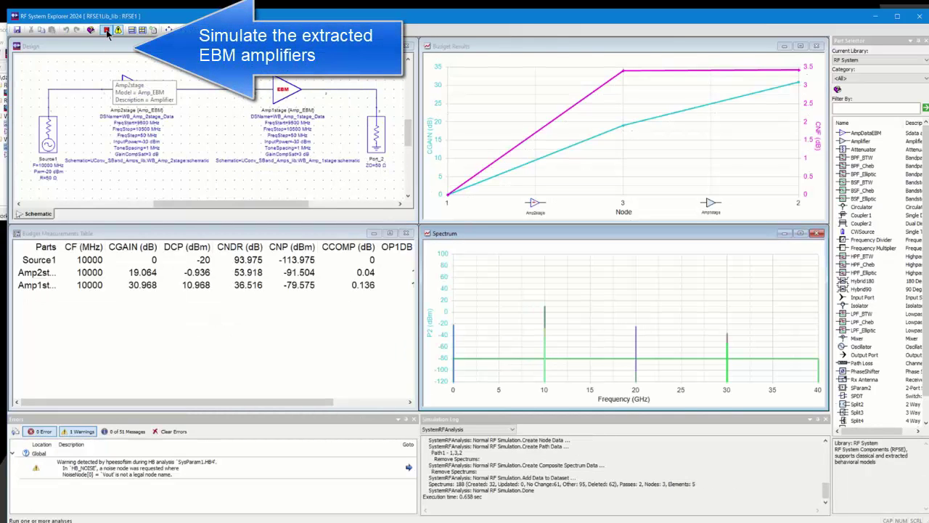
click(106, 32)
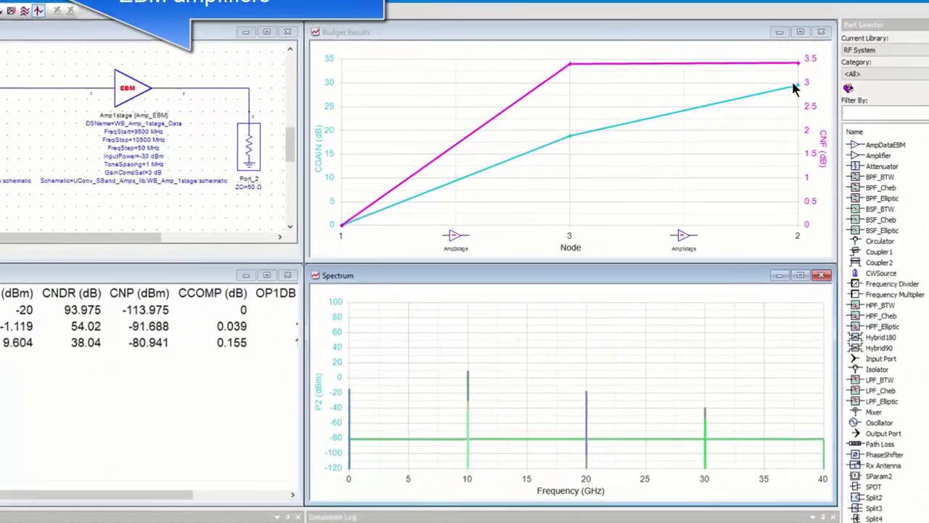
mouse_move(794, 88)
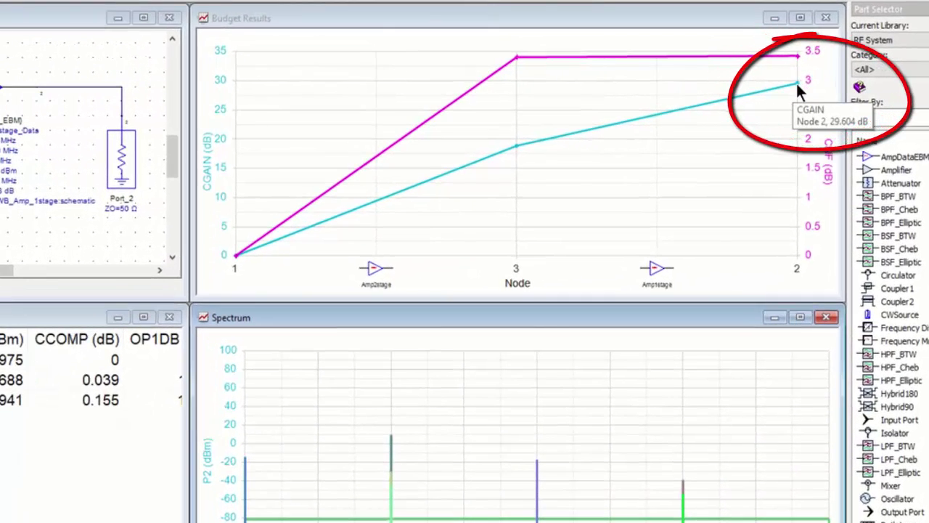
mouse_move(798, 58)
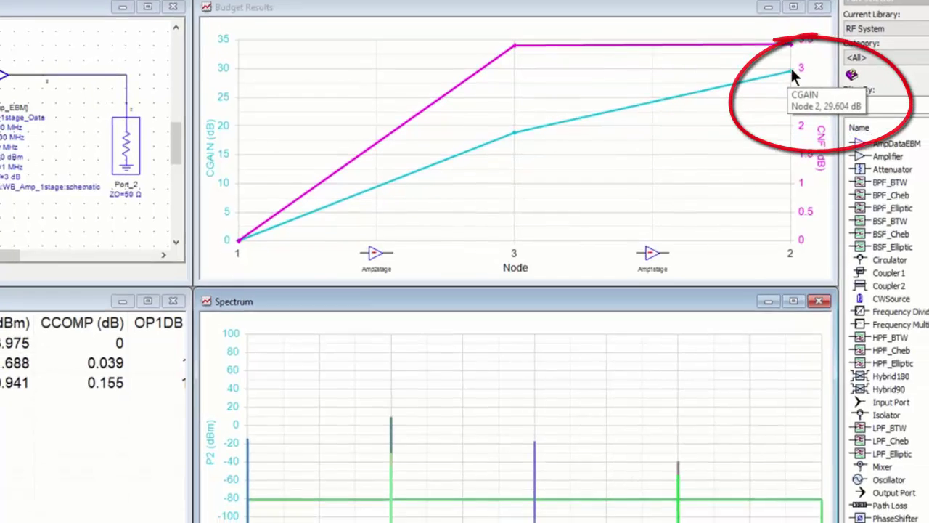
- Read the total node power of the 10 GHz tone in the Spectrum graph
mouse_move(395, 428)
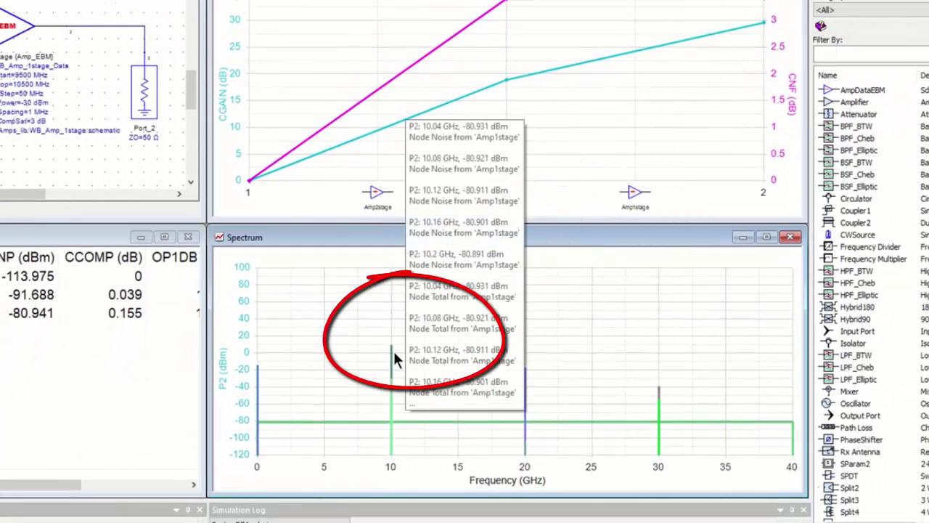
mouse_move(391, 350)
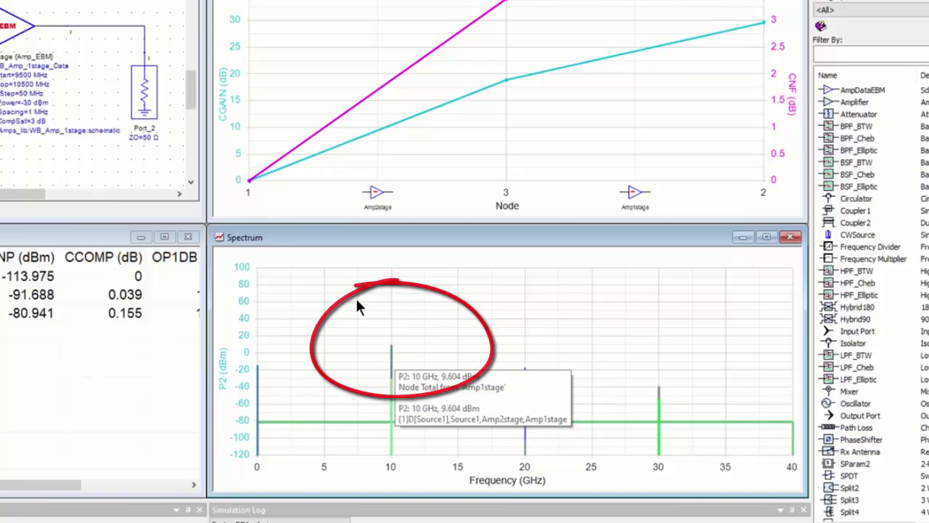
right_click(335, 316)
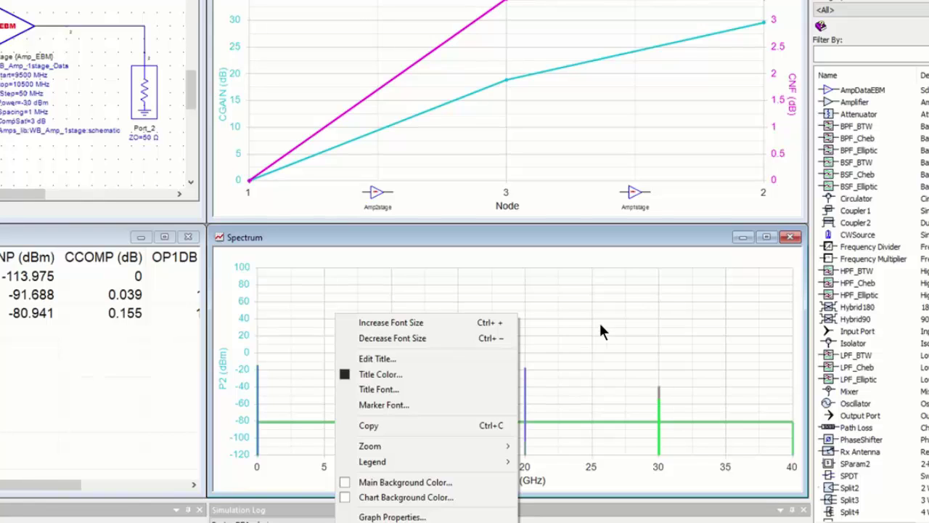
click(554, 355)
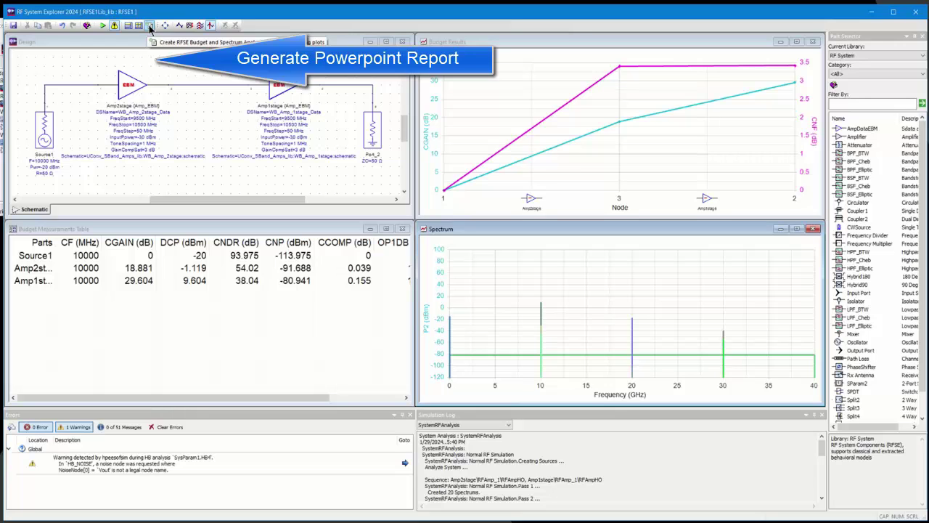
- Generate a PowerPoint report of the budget and spectrum plots, and review its slides from Channel Frequency through Cascaded Compression
click(150, 27)
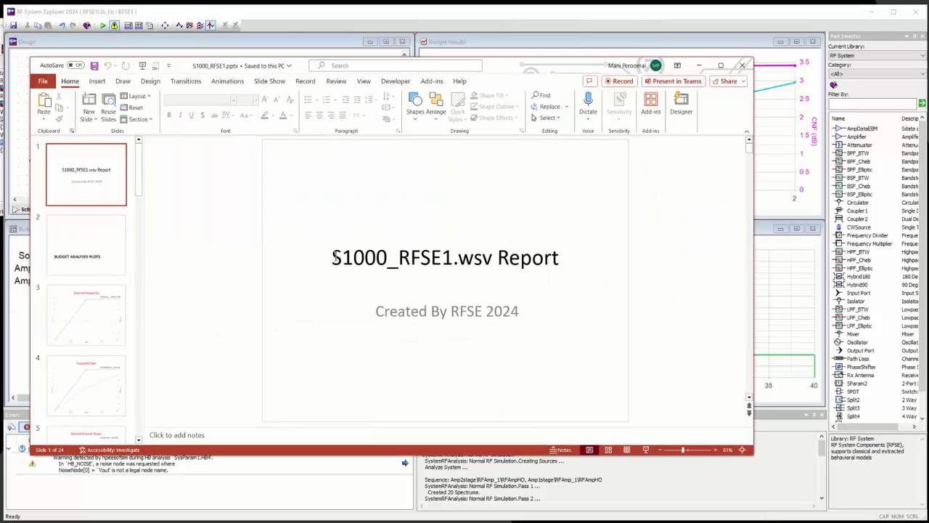
scroll(338, 254, down, 1)
scroll(340, 254, down, 1)
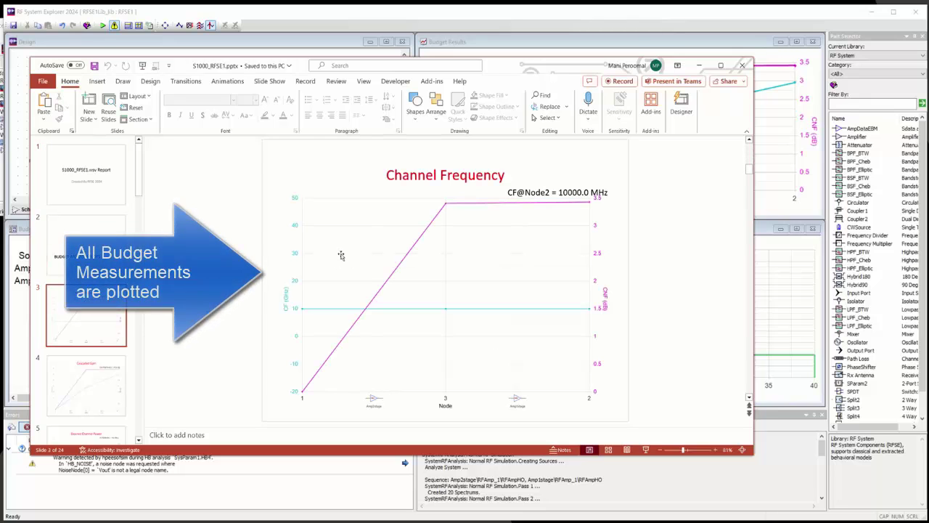
scroll(340, 255, down, 1)
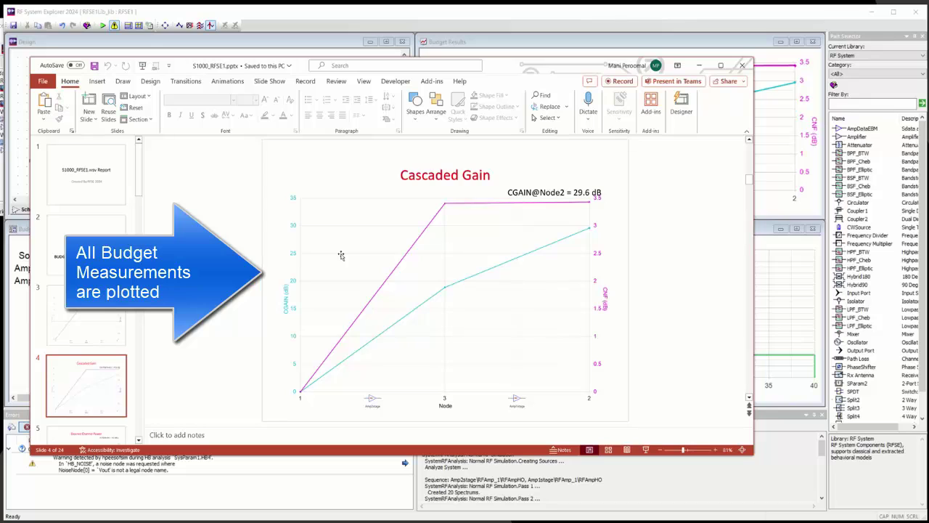
scroll(340, 255, down, 1)
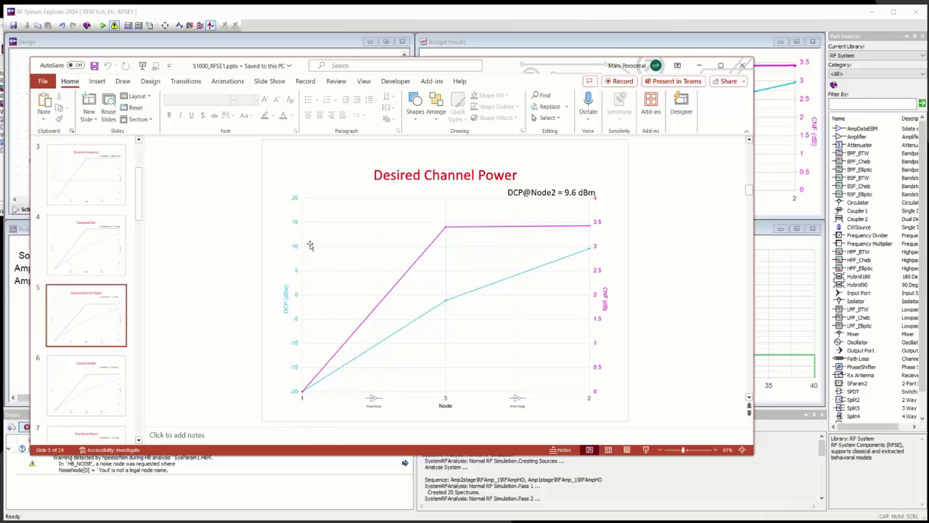
key(Page_Down)
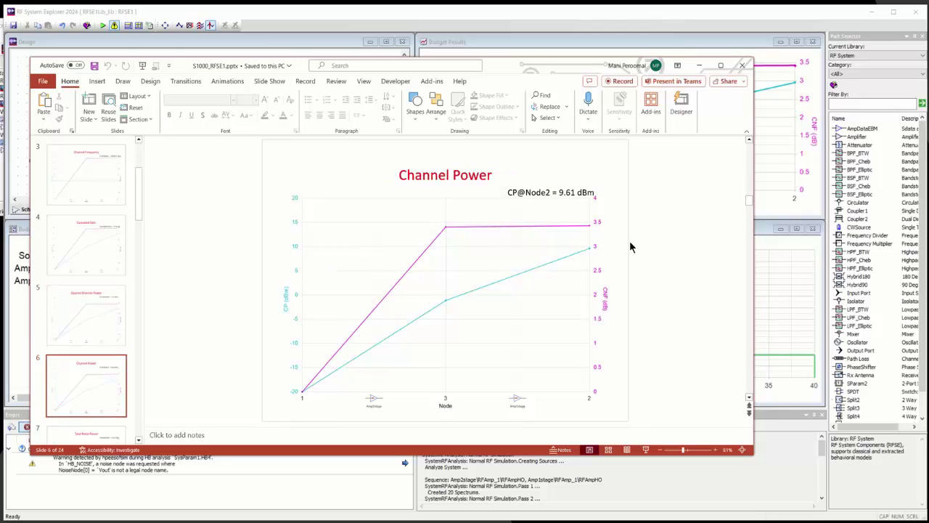
key(Page_Down)
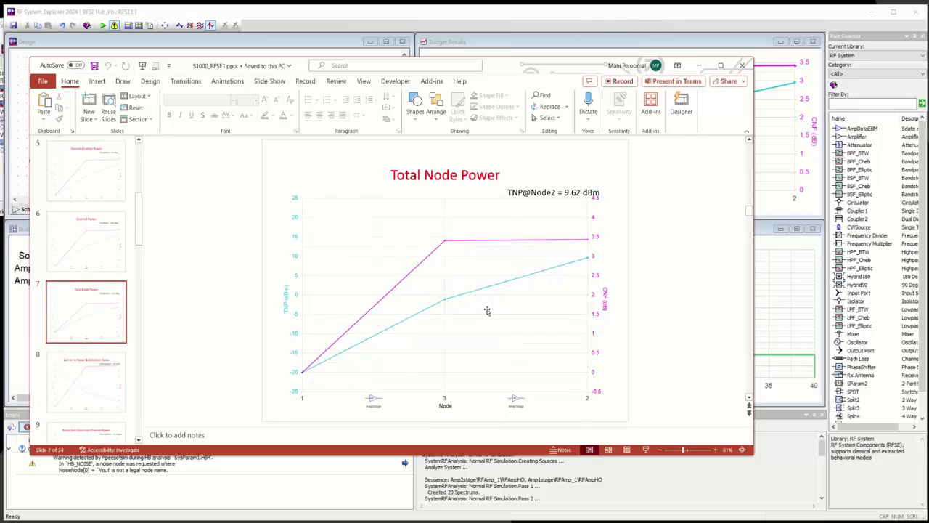
key(Page_Down)
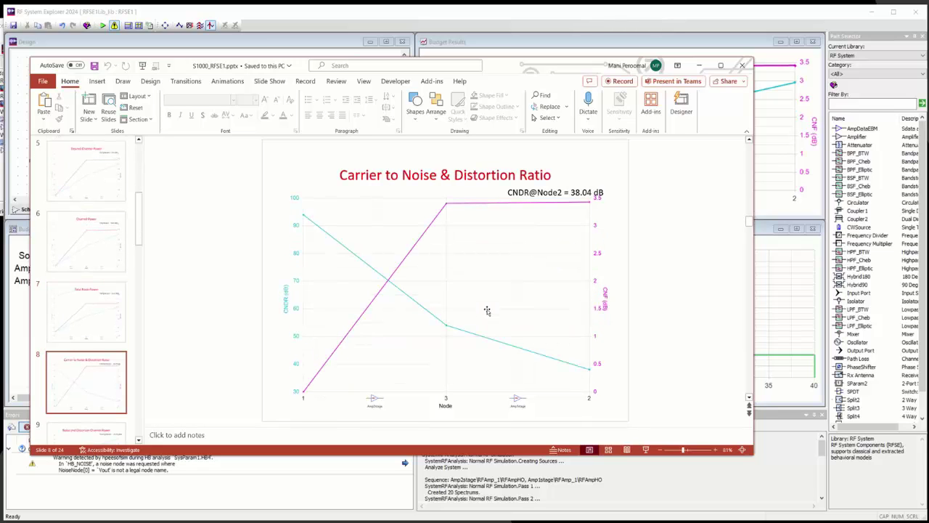
key(Page_Down)
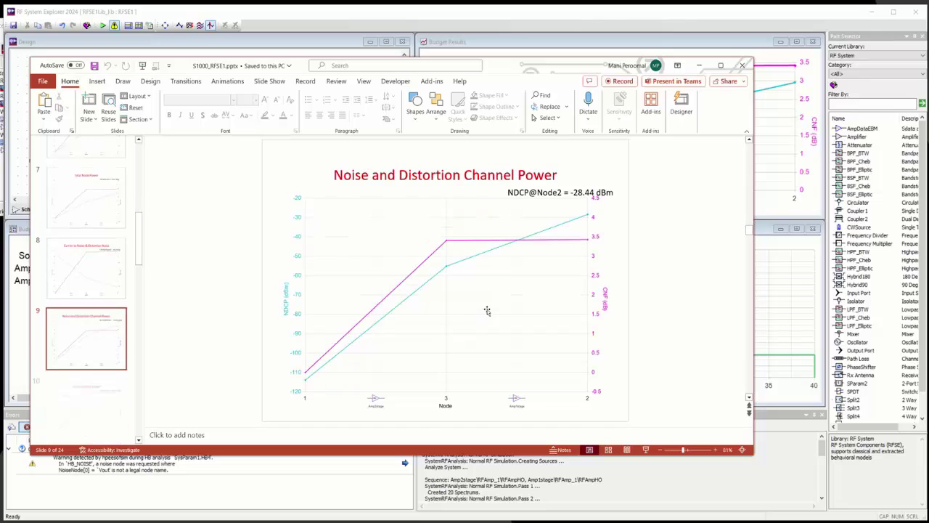
key(Page_Down)
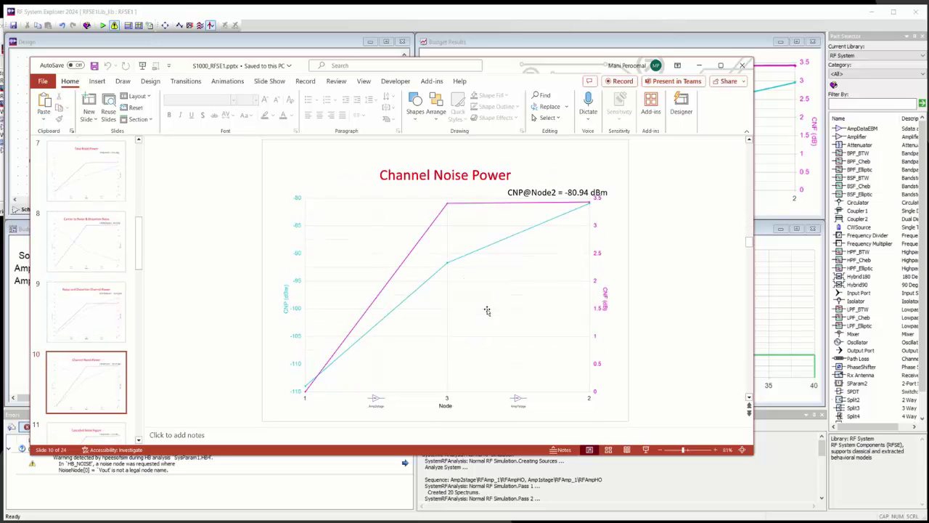
key(Page_Down)
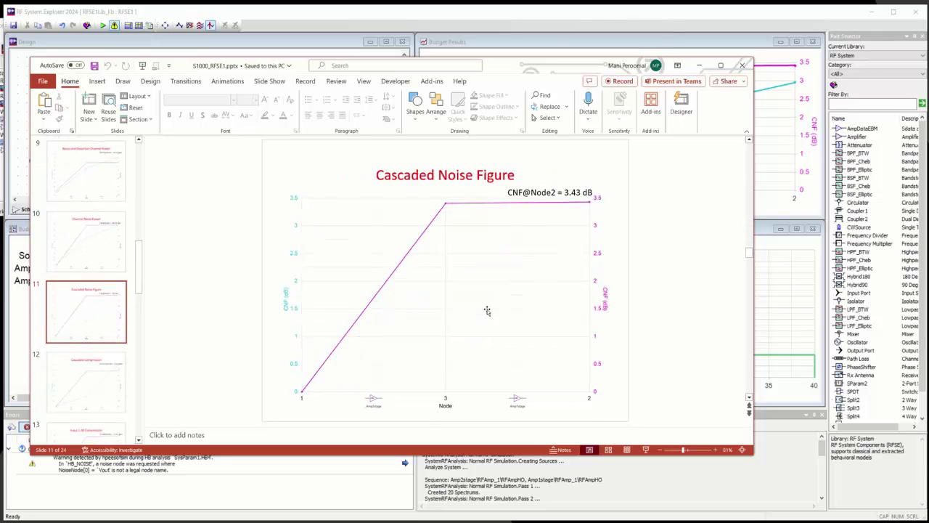
key(Page_Down)
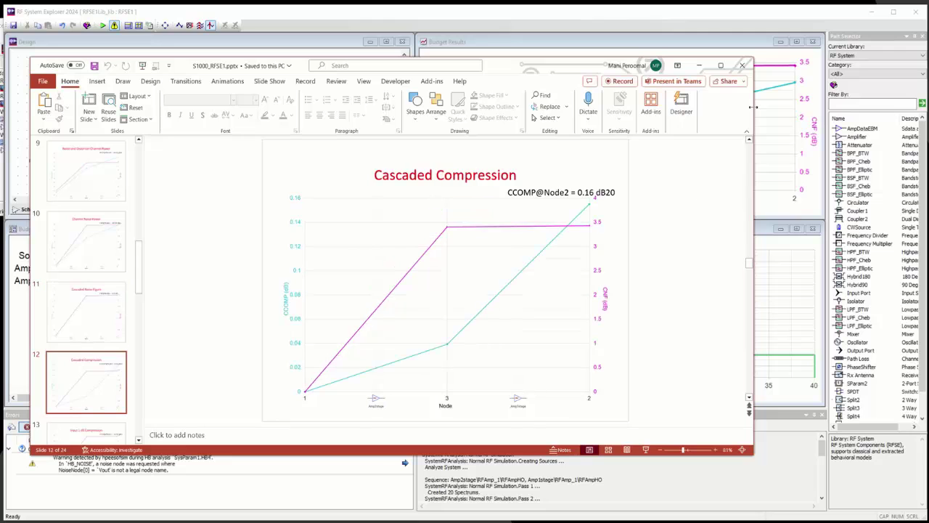
click(742, 65)
- Hide the CNF trace in the properties of the Budget Results graph
right_click(612, 159)
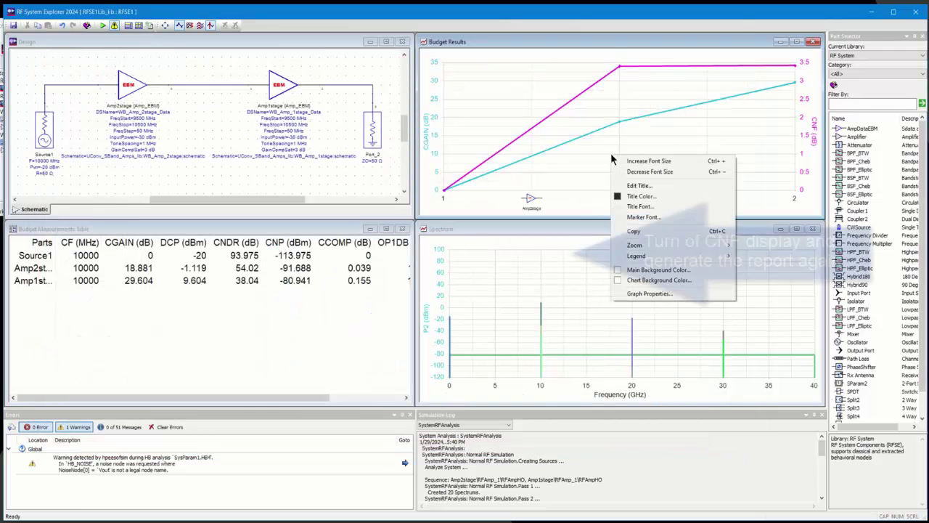
double_click(589, 165)
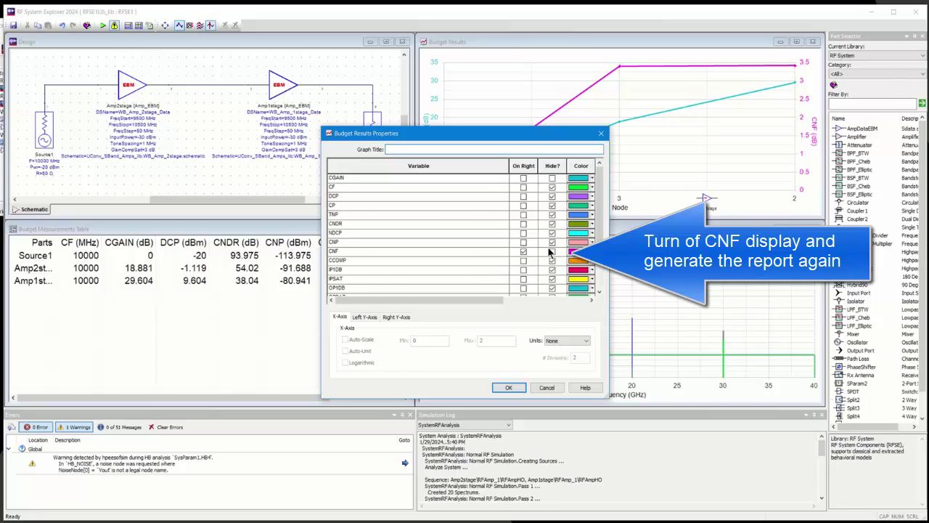
click(552, 252)
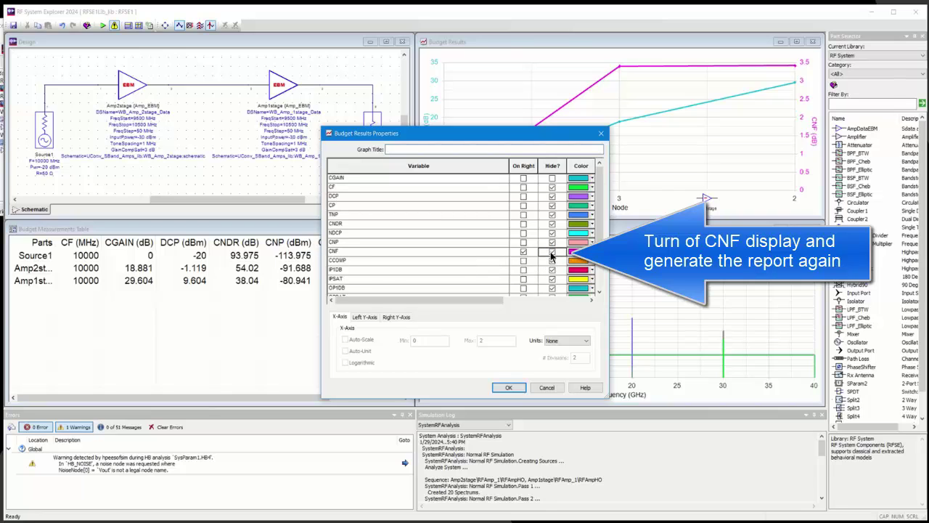
click(504, 389)
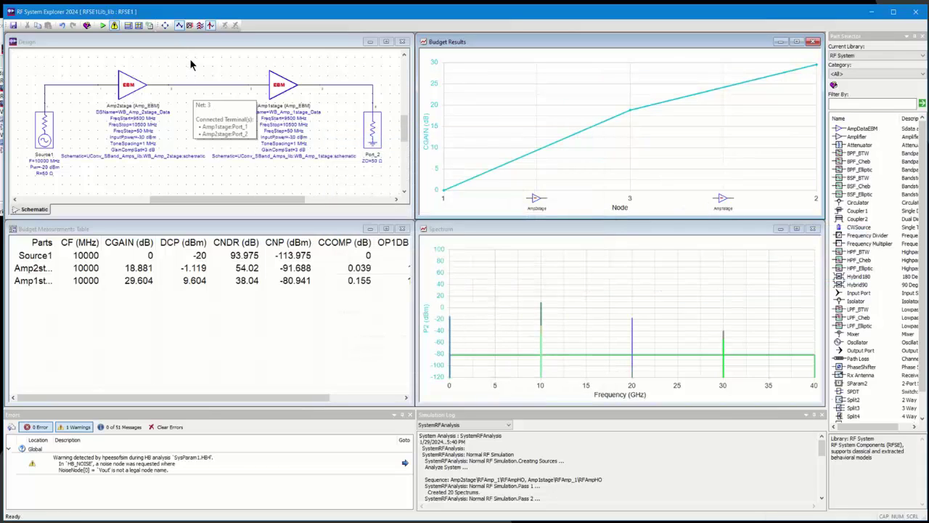
- Generate the PowerPoint report again without the CNF trace, and check its Channel Frequency and Cascaded Gain slides
click(151, 27)
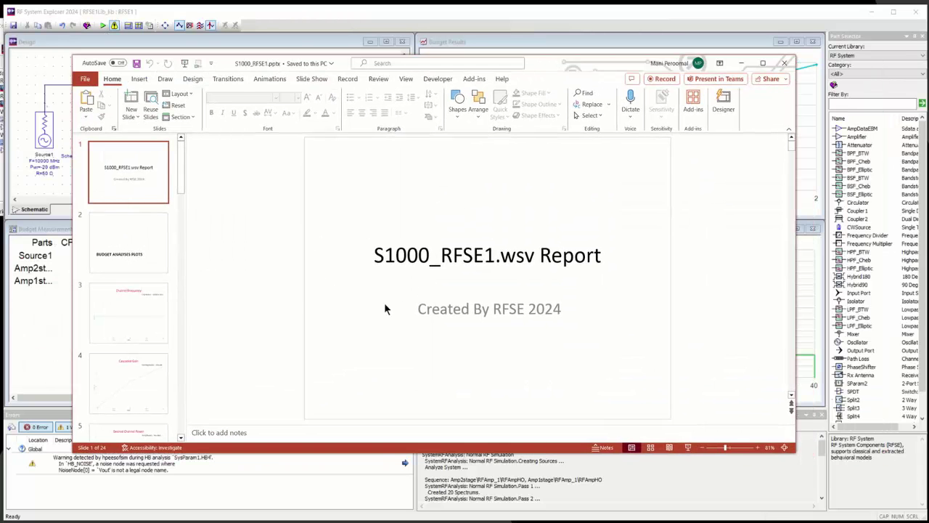
scroll(299, 292, down, 2)
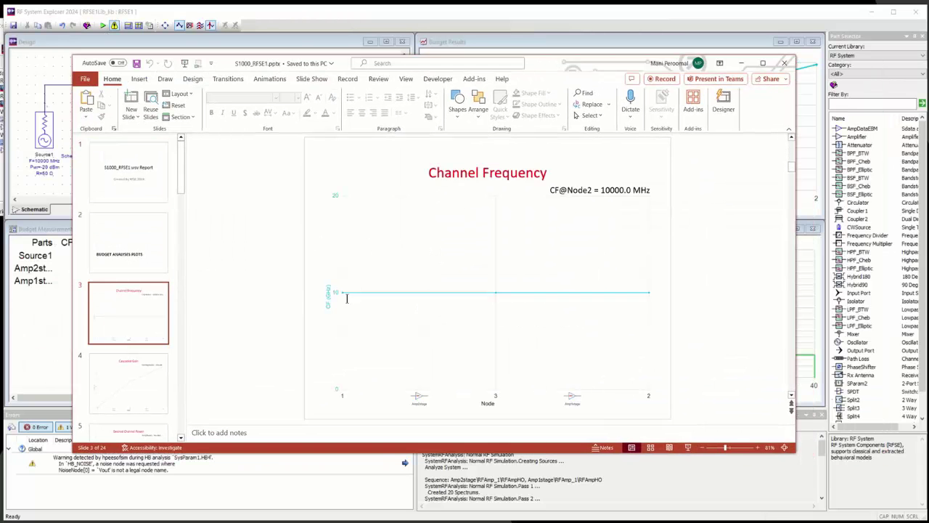
scroll(347, 297, down, 1)
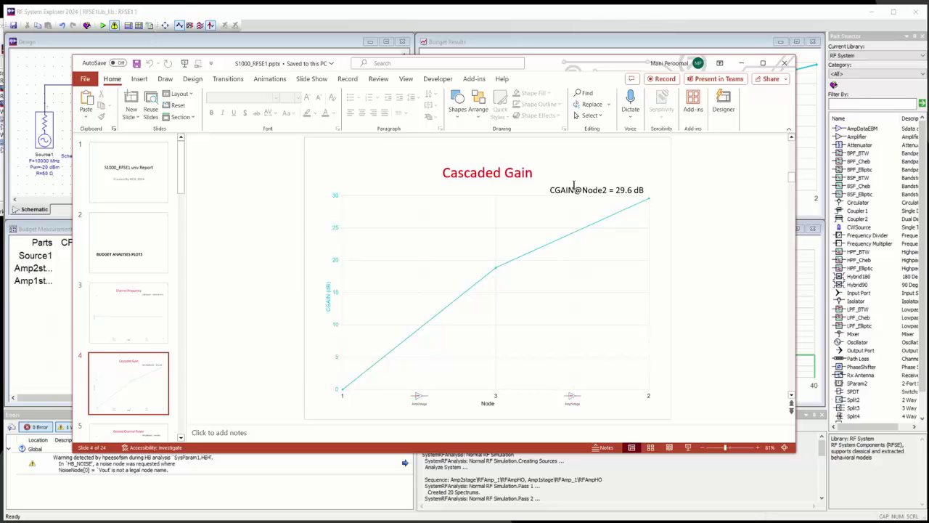
- Review the report slides from Desired Channel Power through the power spectrum at Amp1stage, and close the presentation
scroll(559, 265, down, 1)
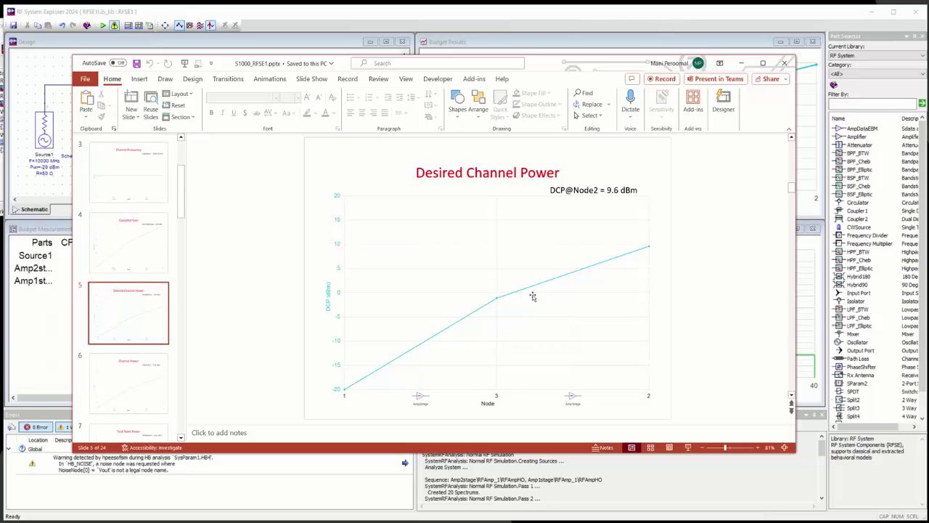
scroll(639, 245, down, 12)
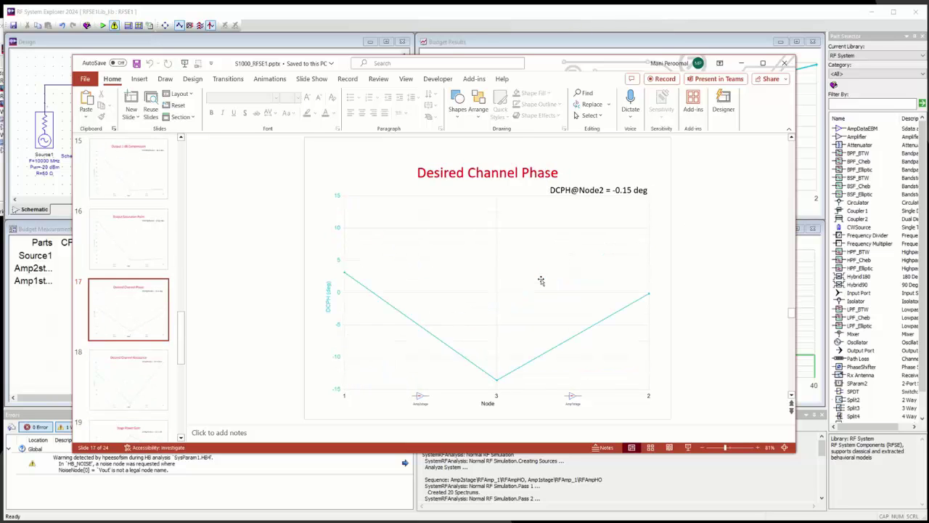
scroll(541, 281, down, 1)
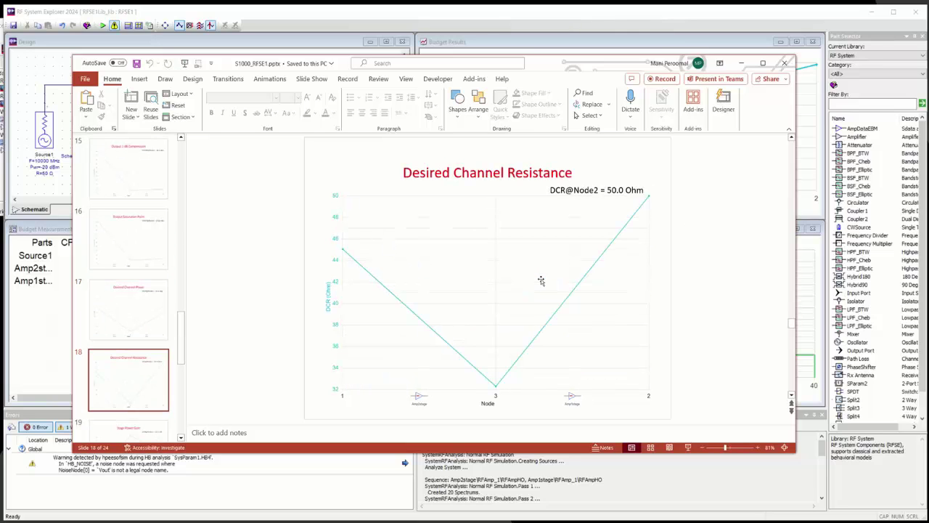
scroll(541, 280, down, 1)
scroll(541, 280, down, 1)
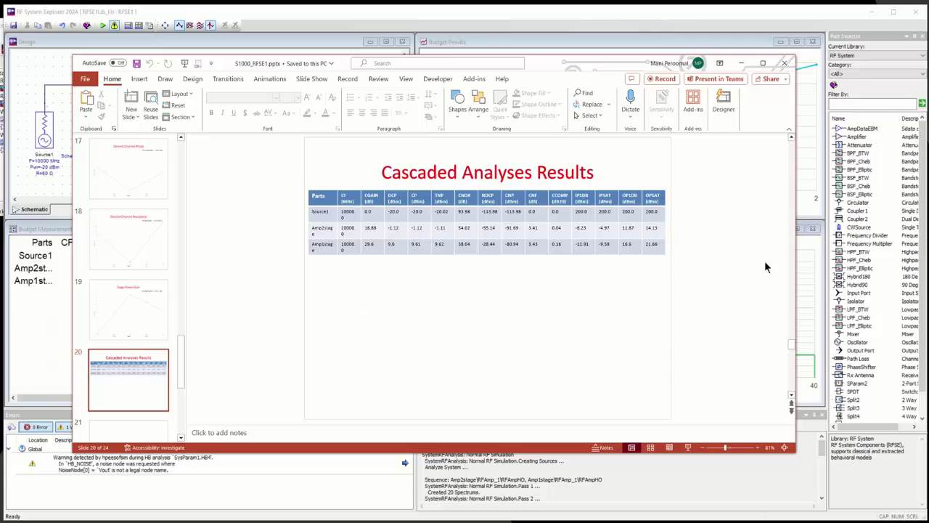
scroll(486, 304, down, 1)
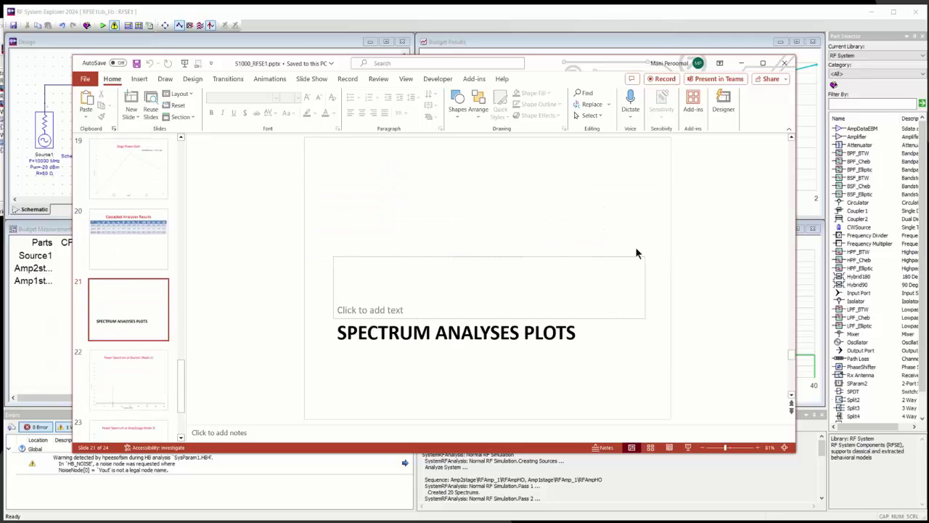
scroll(501, 234, down, 1)
scroll(496, 238, down, 1)
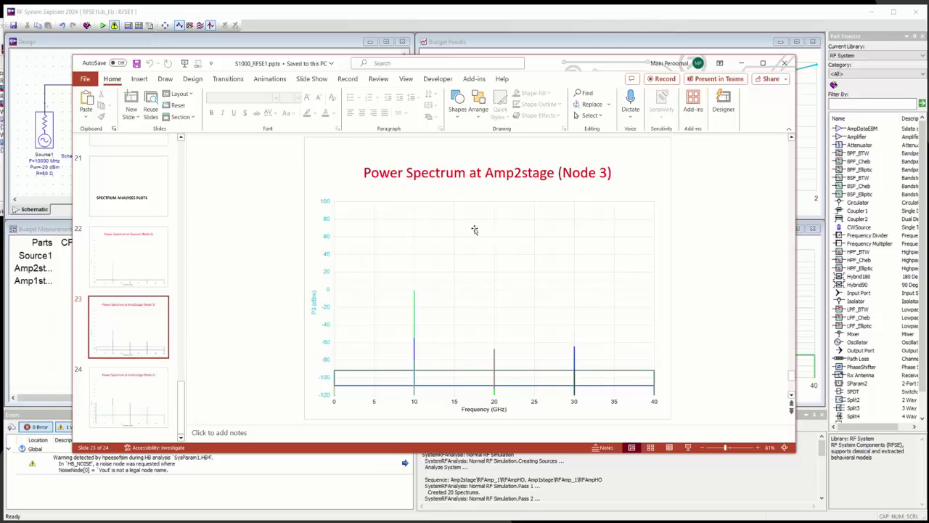
scroll(474, 230, down, 1)
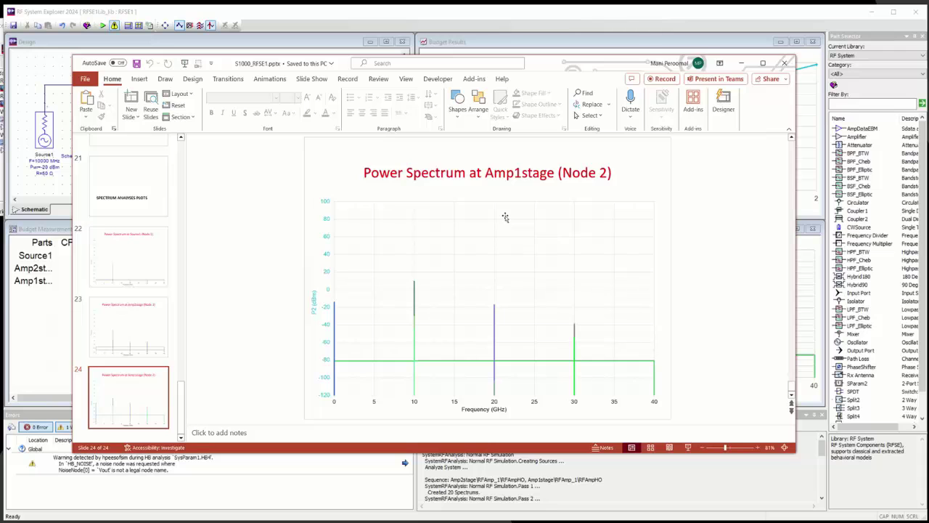
click(784, 64)
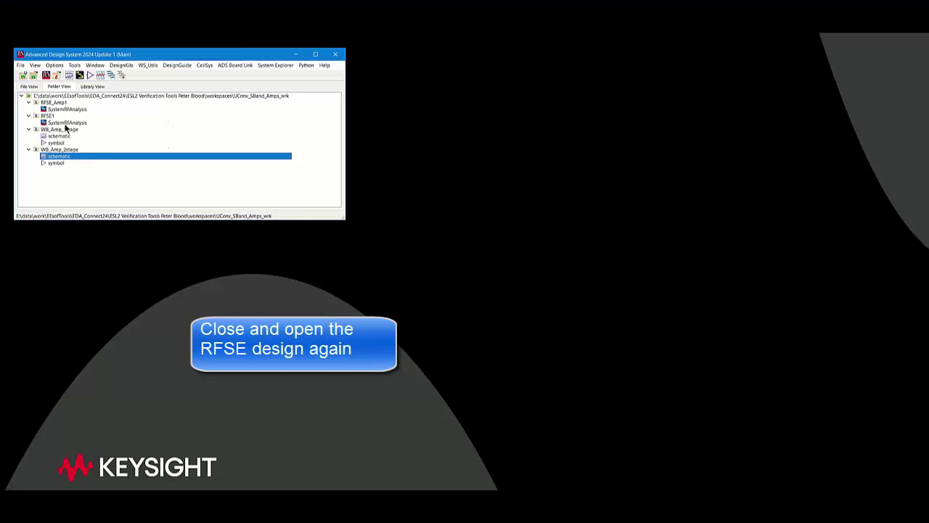
- Reopen the RFSE1 SystemRFAnalysis design from ADS, validate it, and close it with its changes saved
click(65, 123)
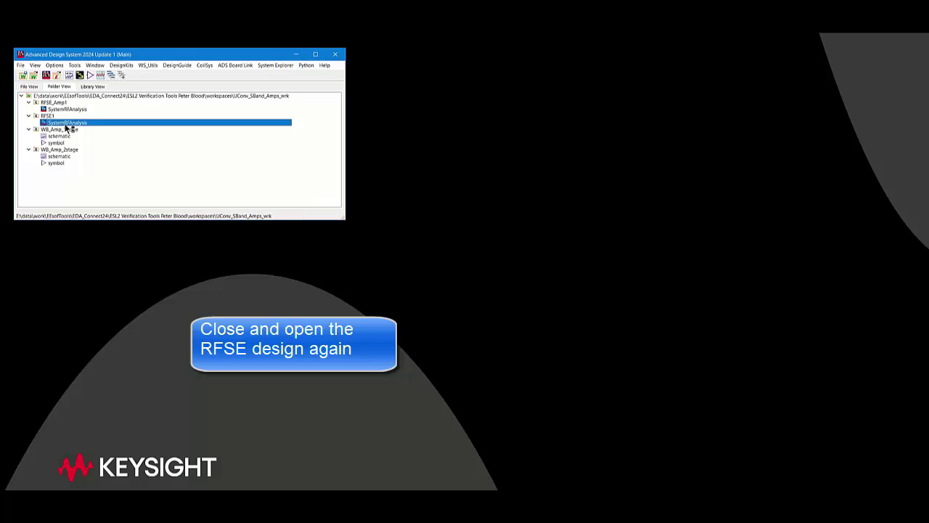
double_click(65, 123)
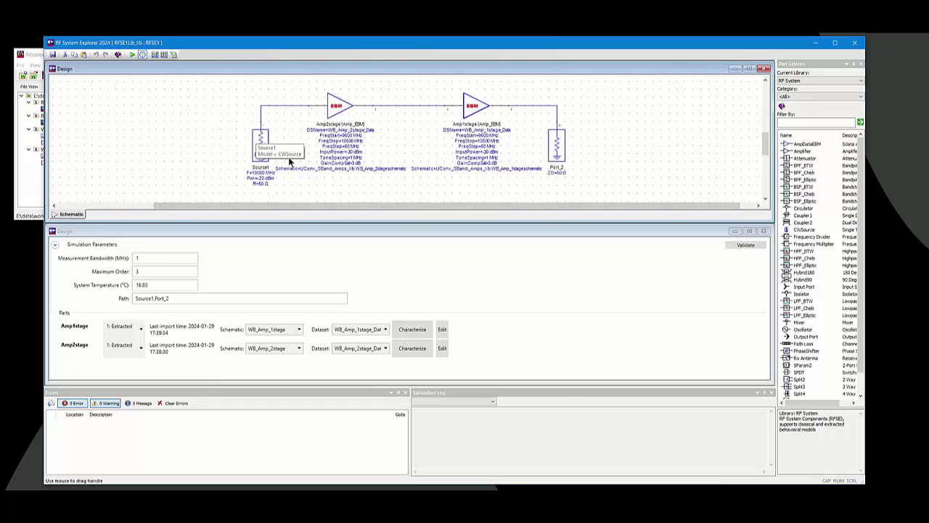
click(744, 245)
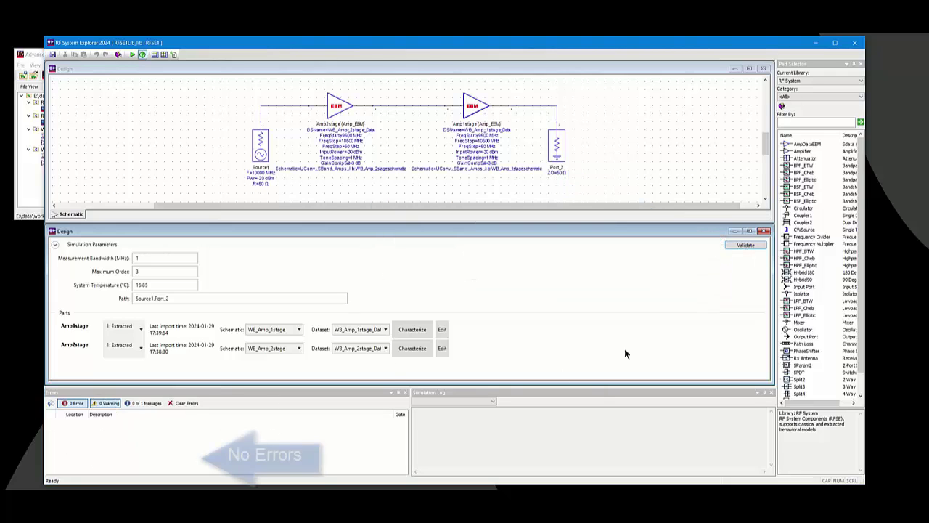
click(854, 41)
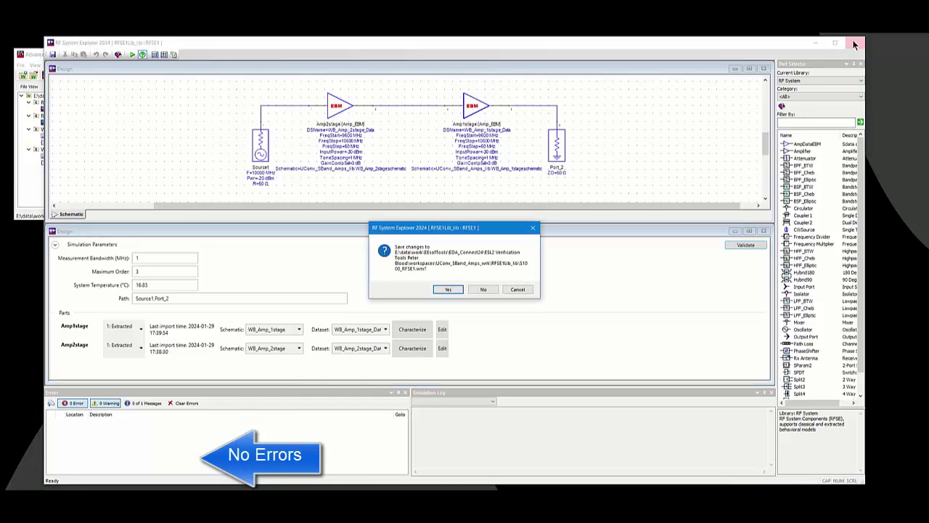
click(448, 290)
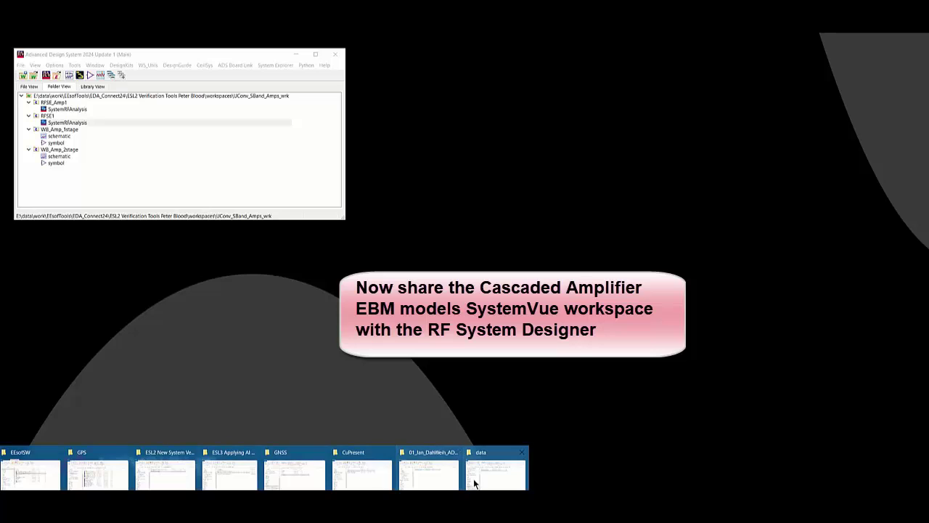
- Switch to File Explorer, browse to RFSE1Lib_lib inside the UConv_SBand_Amps_wrk workspace, and open S1000_RFSE1.wsv in SystemVue
click(483, 479)
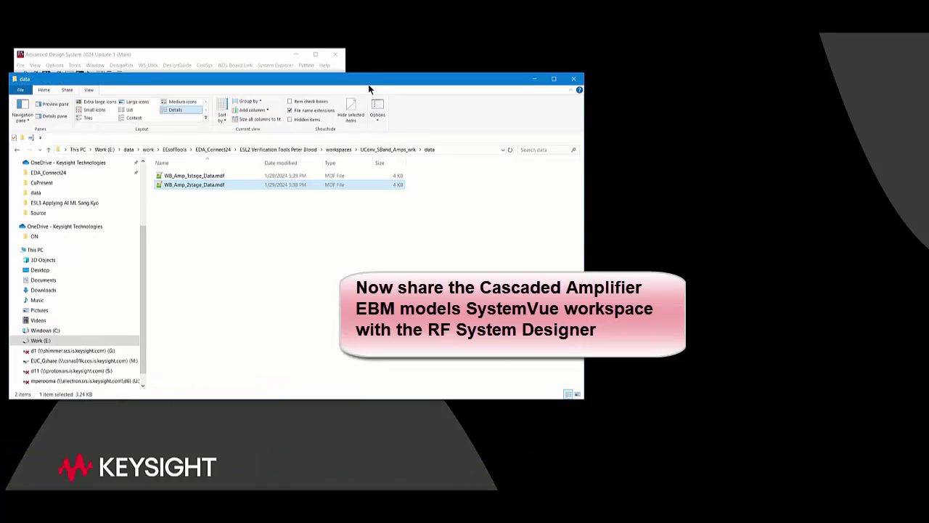
drag(369, 80, 427, 108)
click(396, 178)
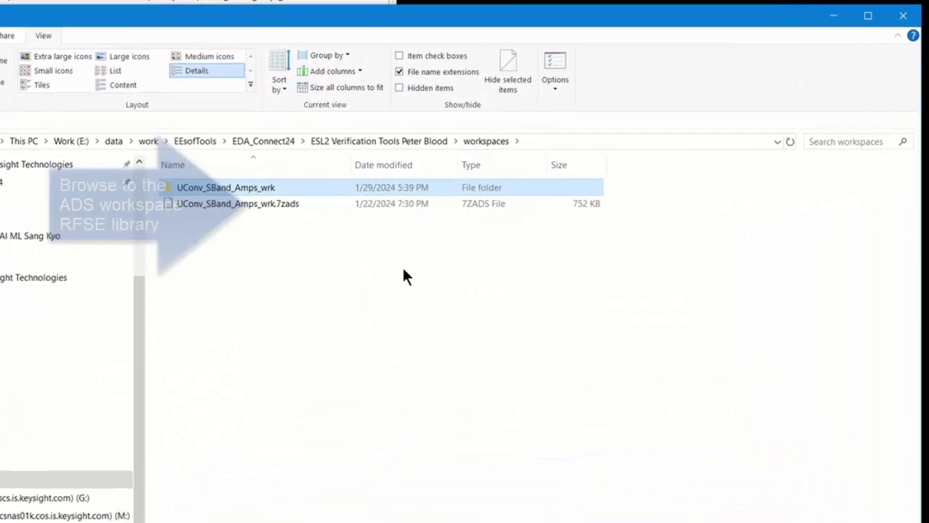
double_click(257, 187)
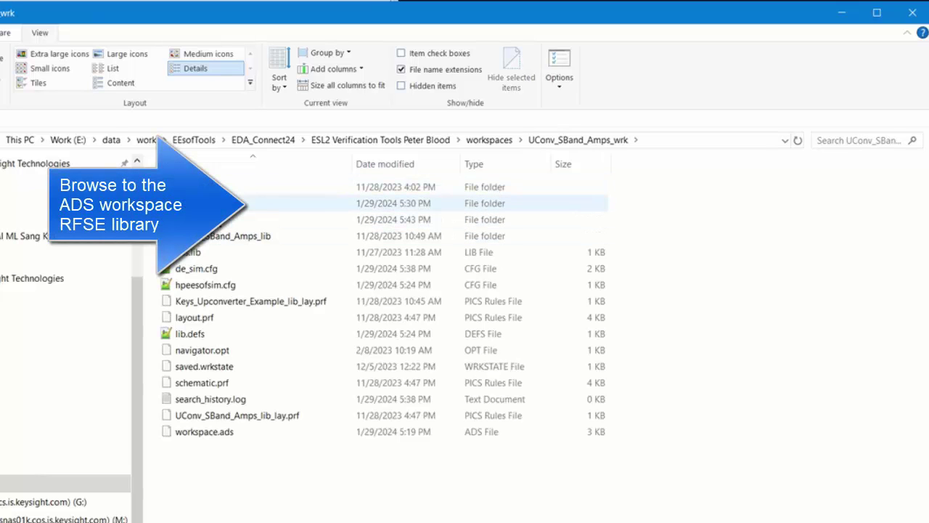
double_click(213, 222)
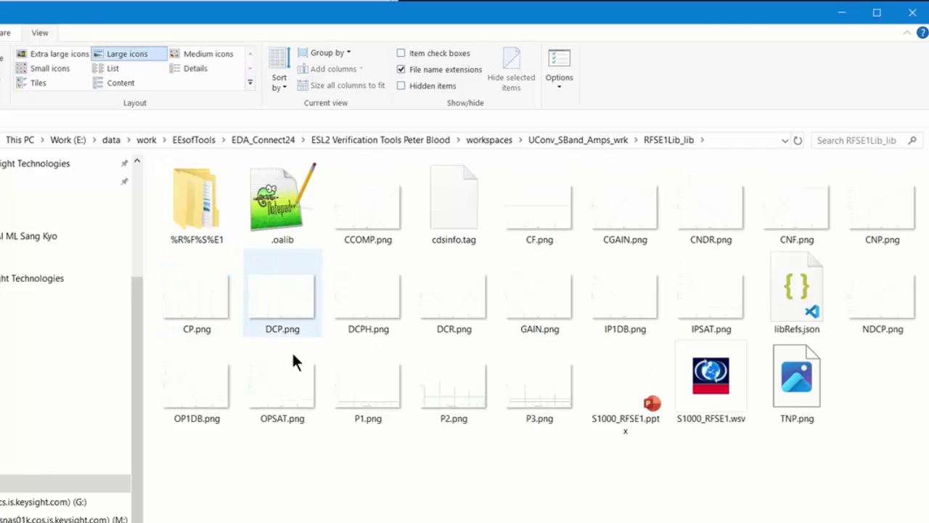
double_click(704, 379)
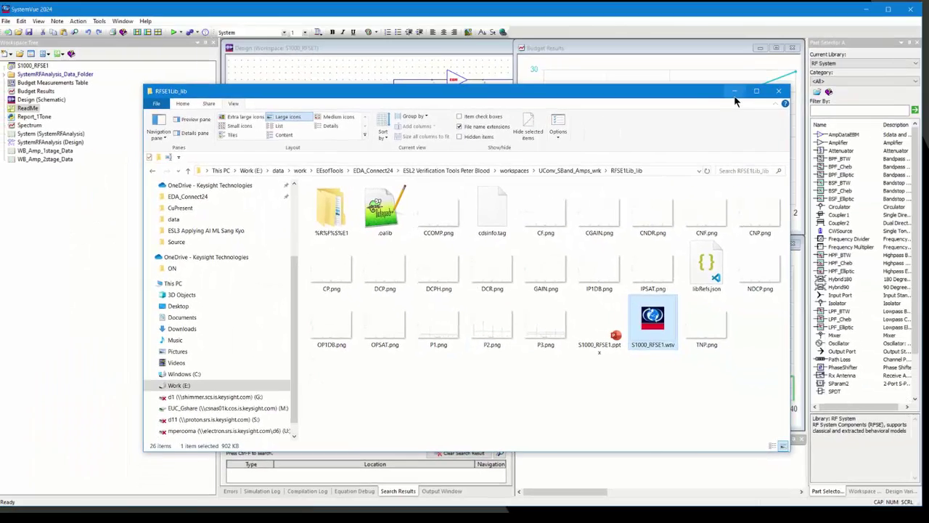
- Clear away the file browser, ReadMe and RF System Explorer view to show the schematic and the Budget Measurements Table
click(734, 94)
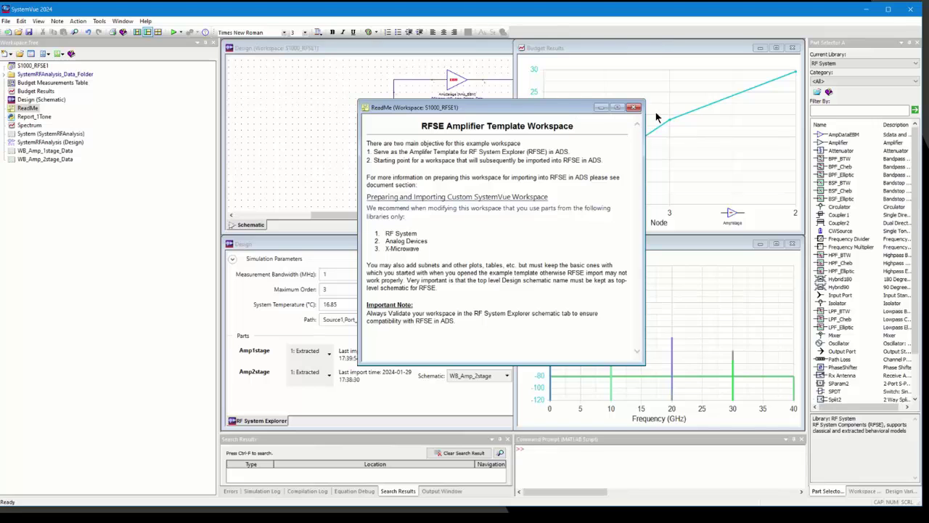
click(634, 107)
click(334, 52)
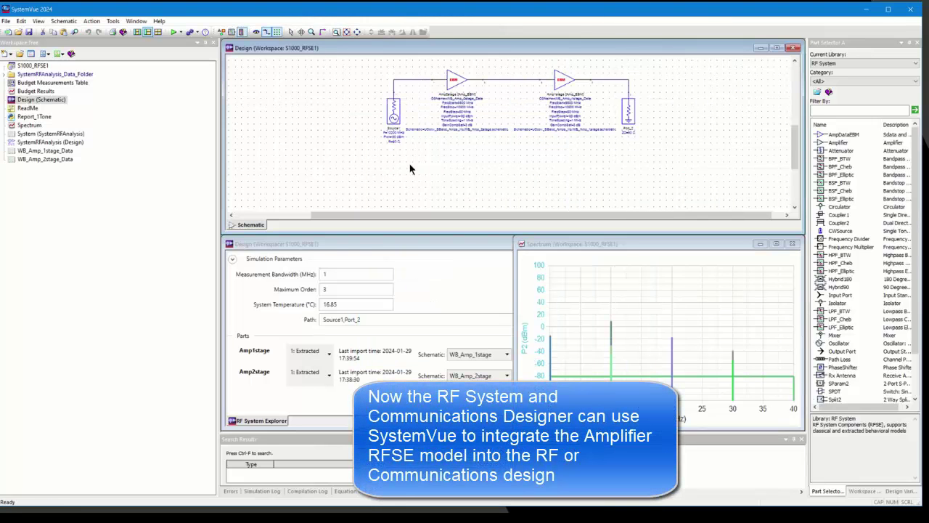
click(430, 308)
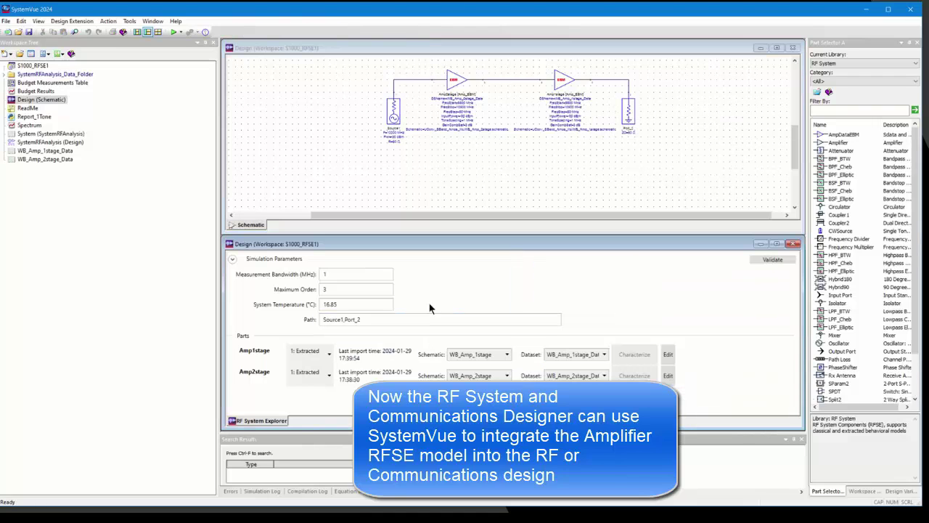
click(795, 245)
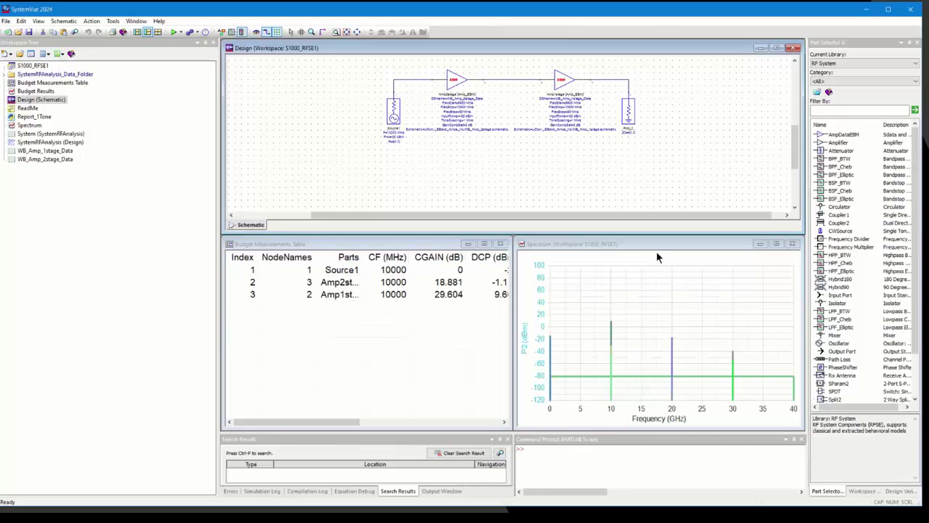
click(446, 342)
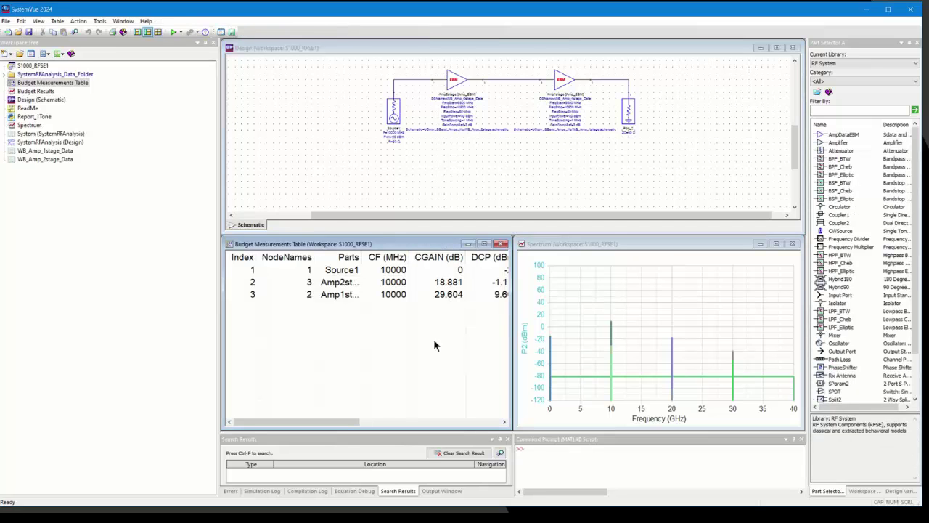
- Check the General parameters of the SystemRFAnalysis (Design) simulation, accept them, and rerun the analysis
double_click(52, 143)
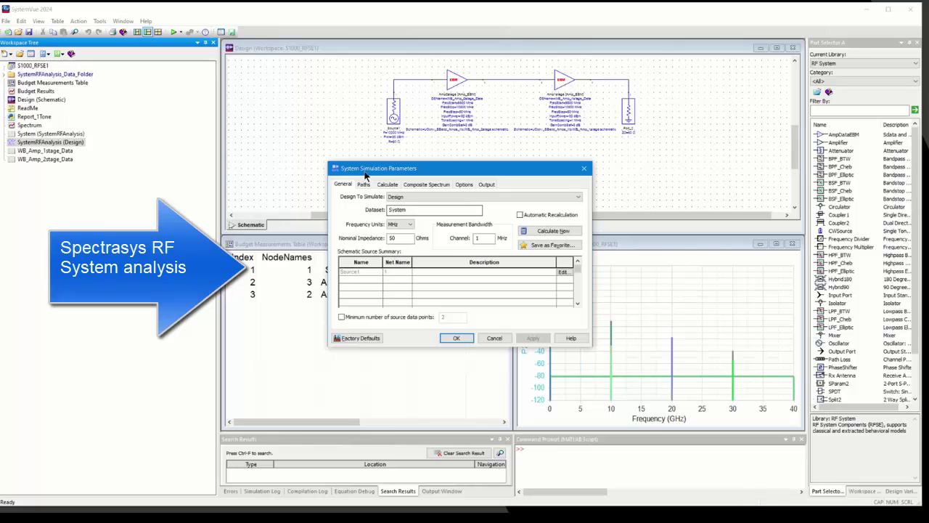
click(456, 338)
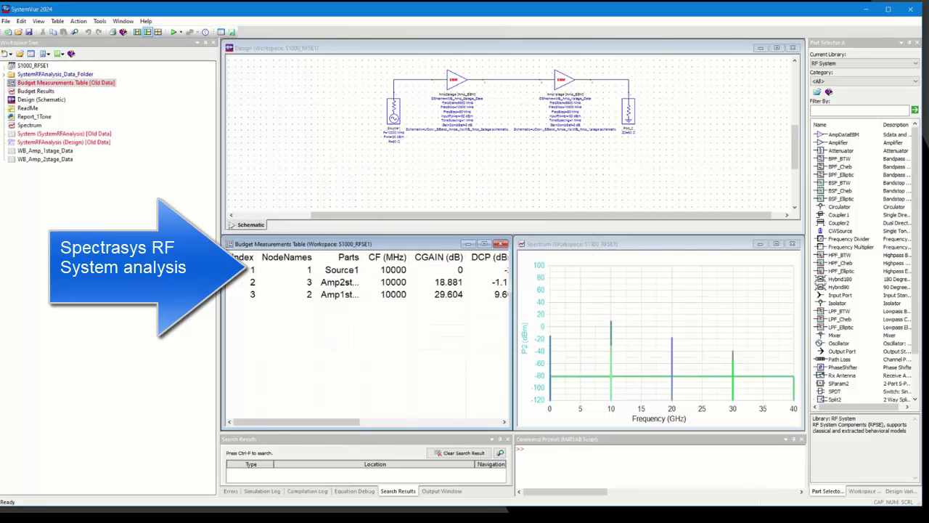
right_click(53, 145)
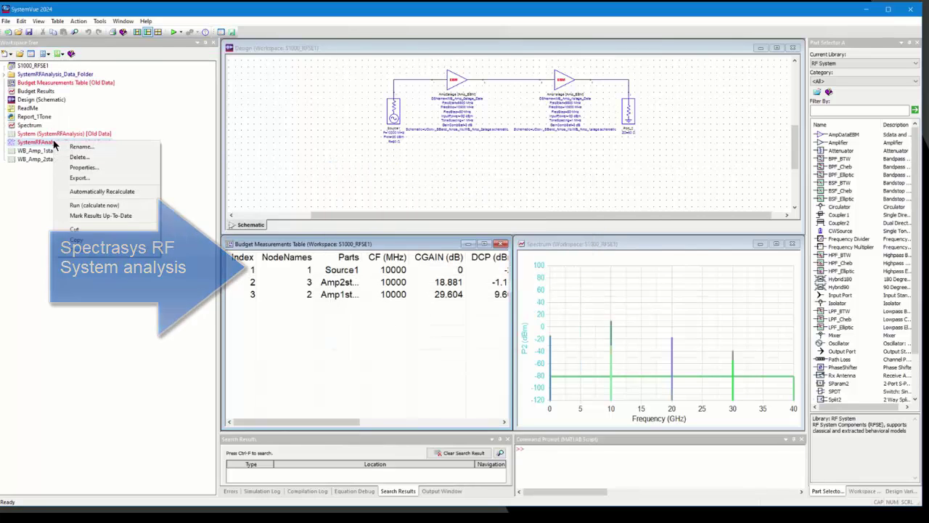
click(76, 207)
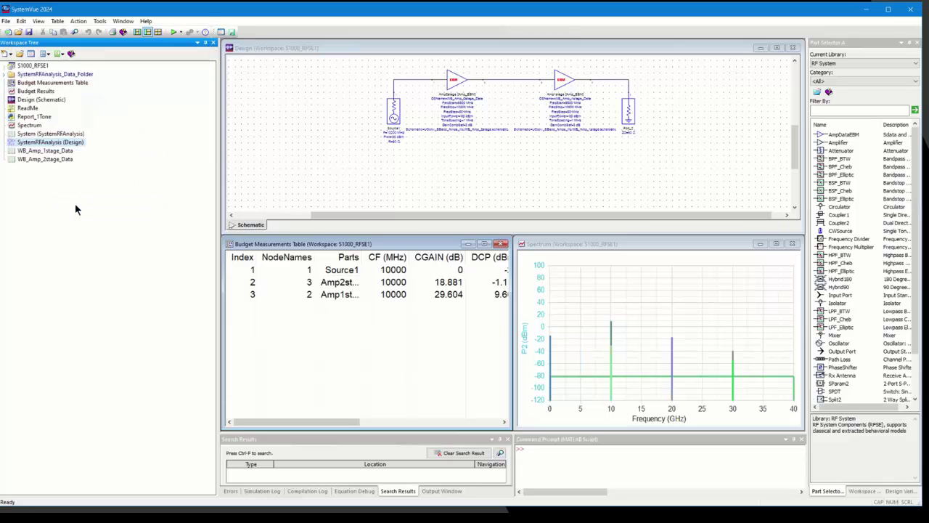
- Open the System_Path1 dataset in SystemRFAnalysis_Data_Folder and plot its DCP variable on a new graph
double_click(62, 75)
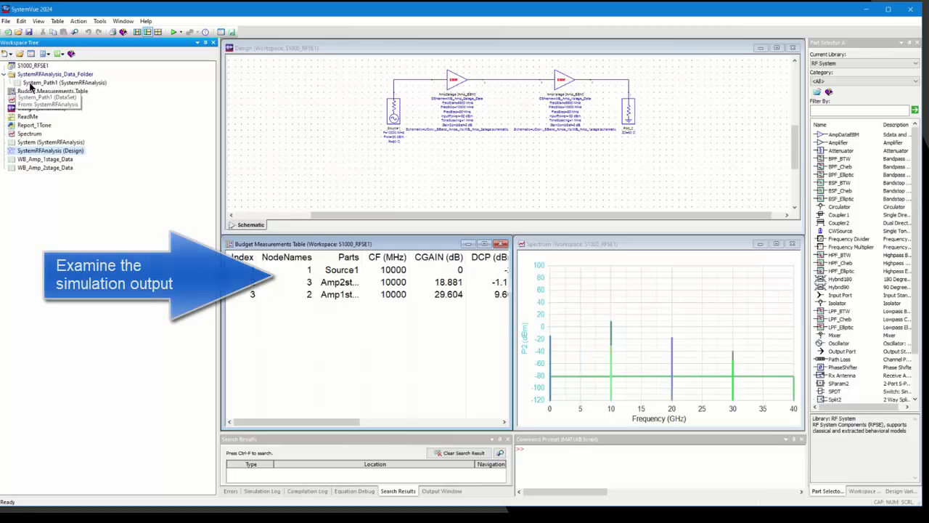
double_click(39, 82)
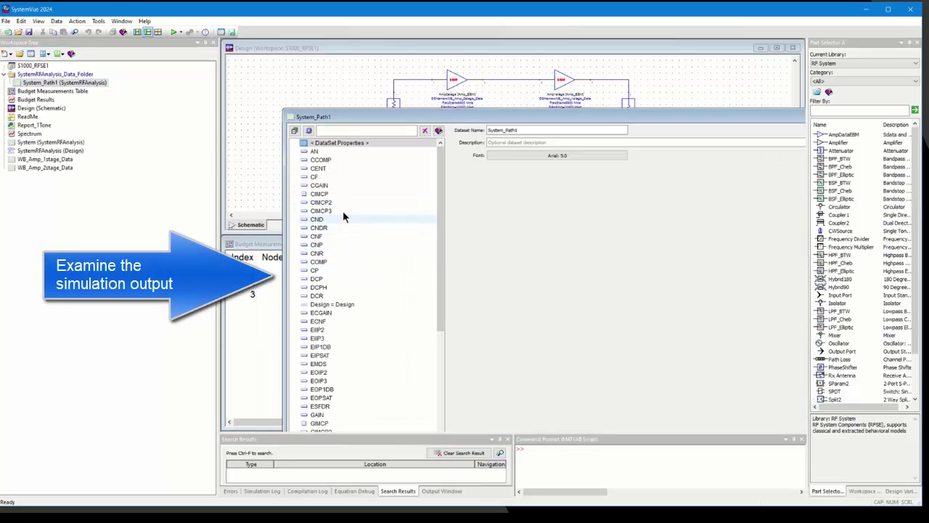
click(318, 279)
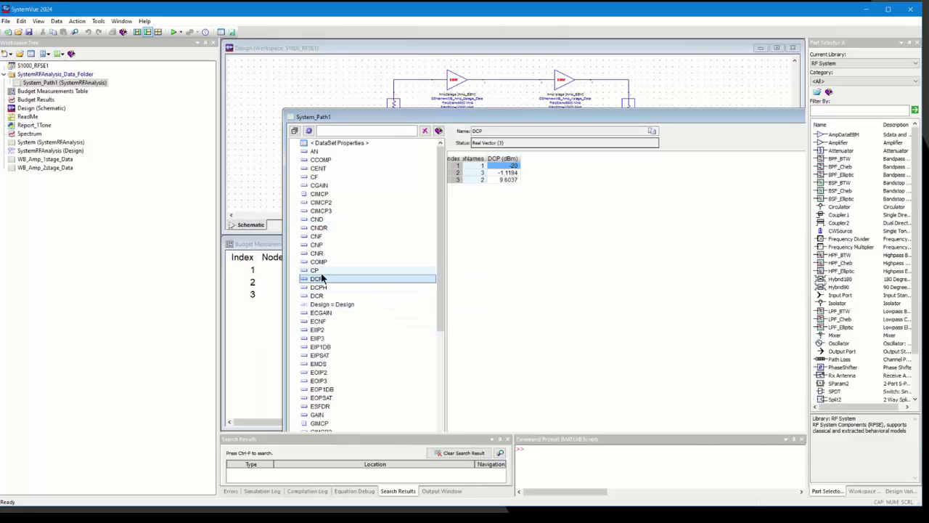
right_click(316, 282)
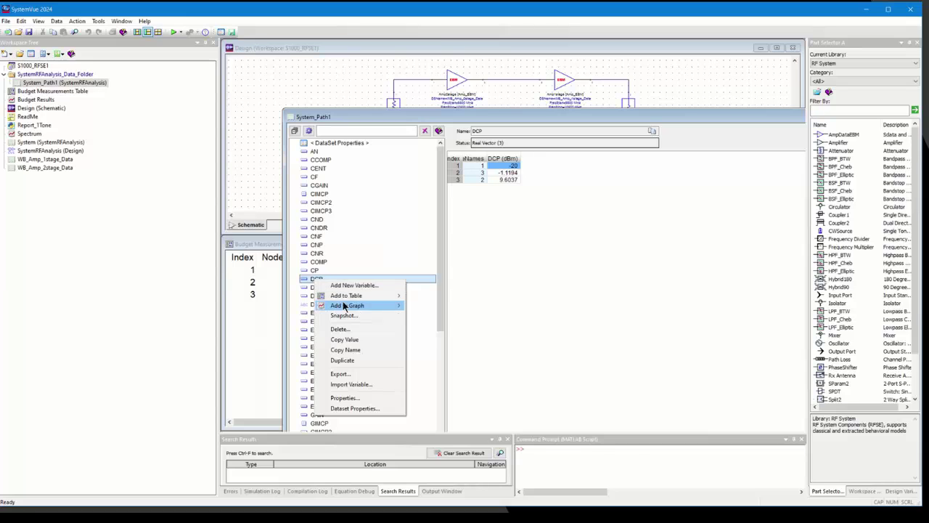
mouse_move(344, 305)
click(443, 307)
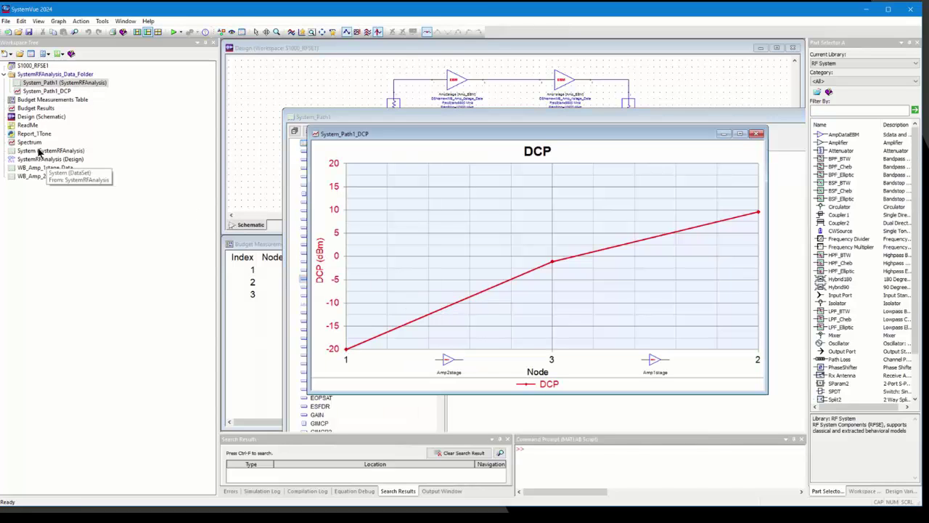
- Close the DCP graph, and view the Budget Results graph before closing it too
click(757, 134)
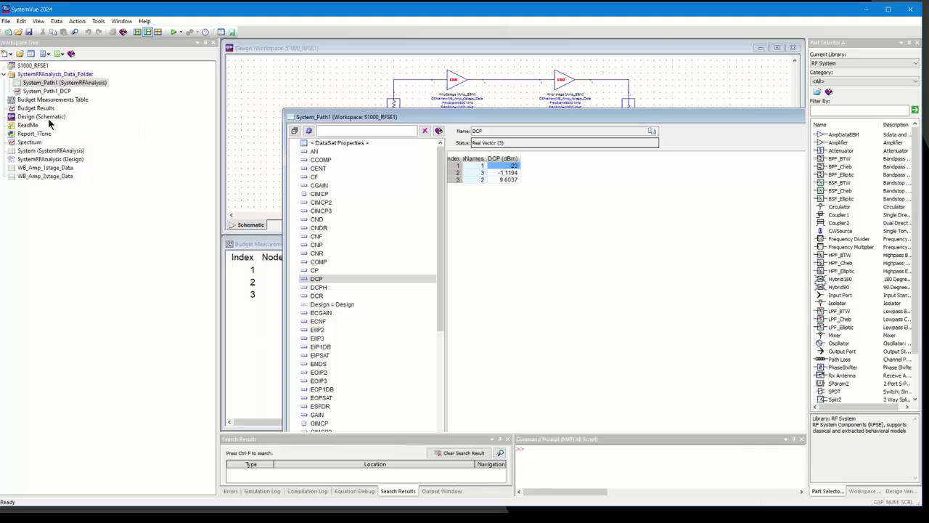
double_click(38, 107)
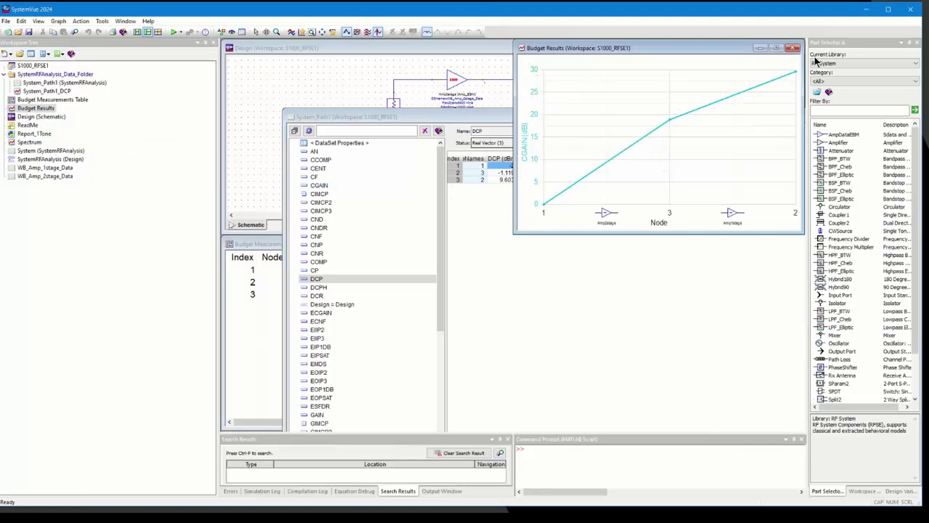
click(794, 49)
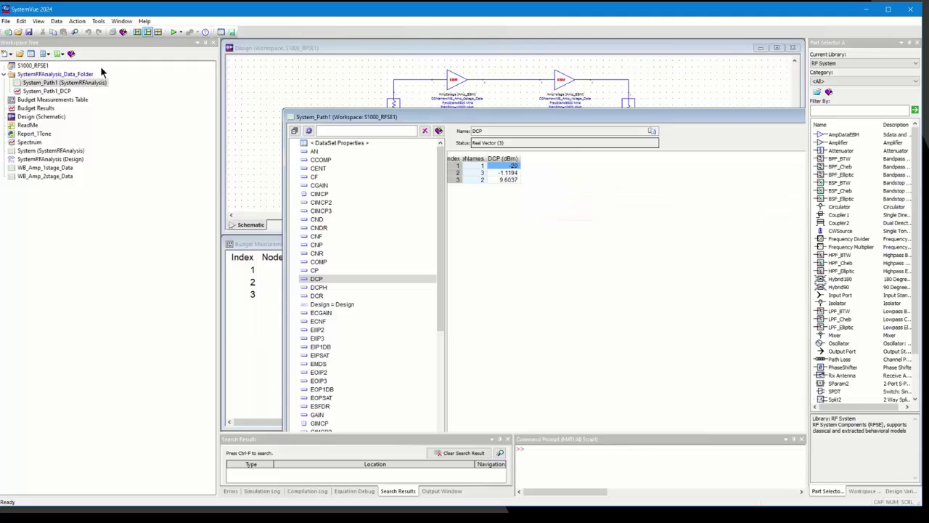
- View the System_Path1_DCP graph and close it, and do the same with the Spectrum graph
double_click(46, 91)
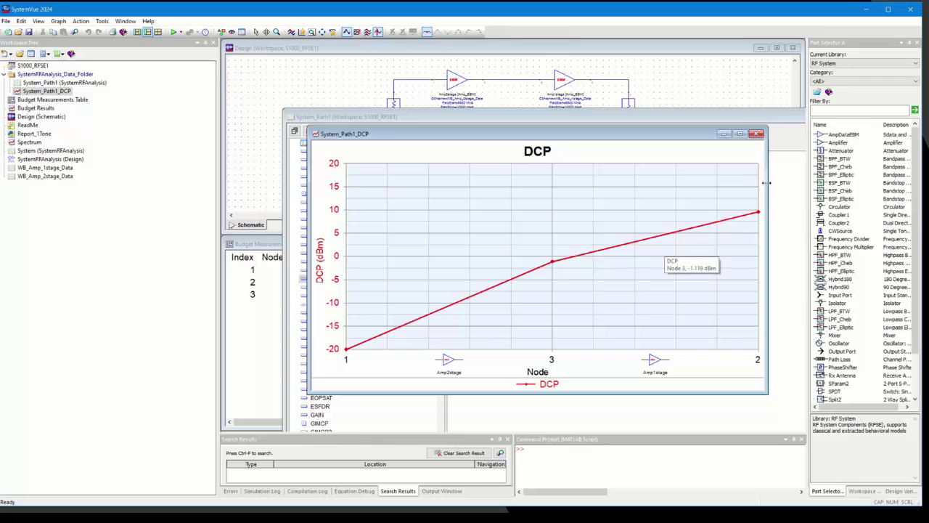
click(755, 134)
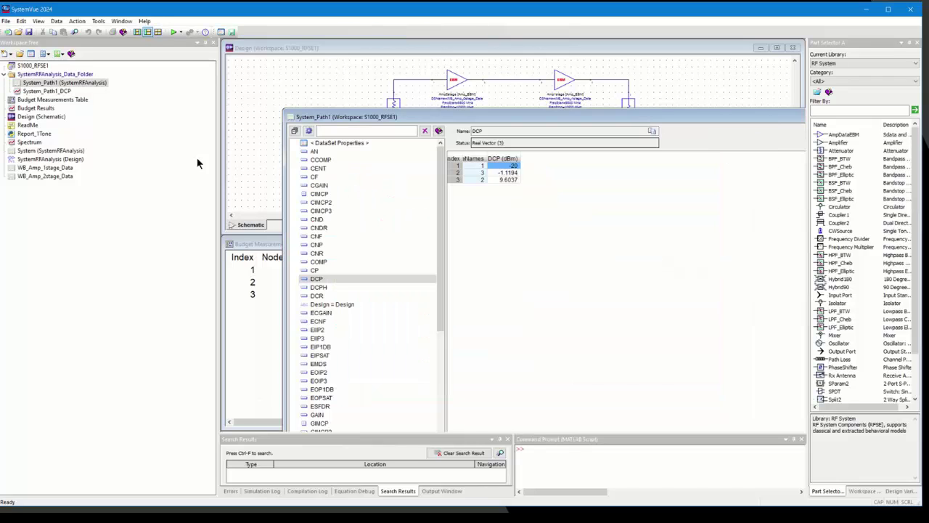
double_click(45, 143)
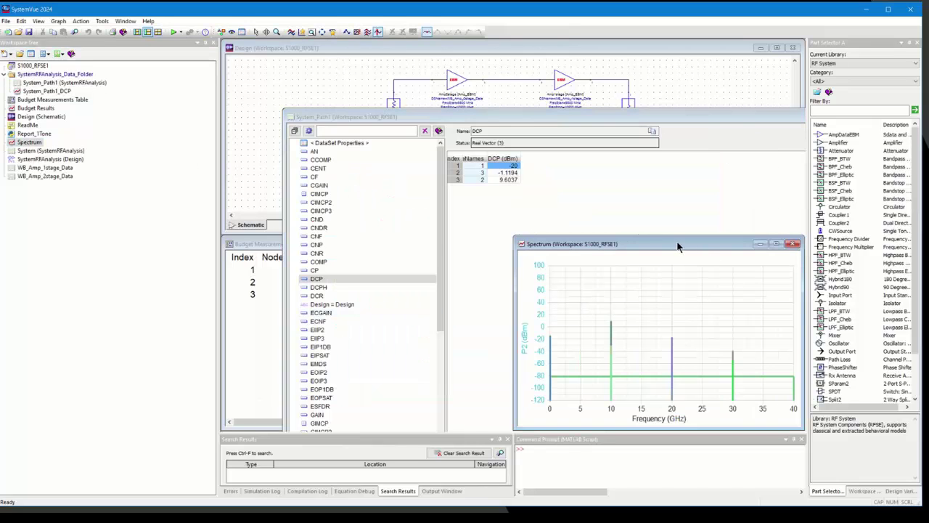
drag(678, 247, 424, 192)
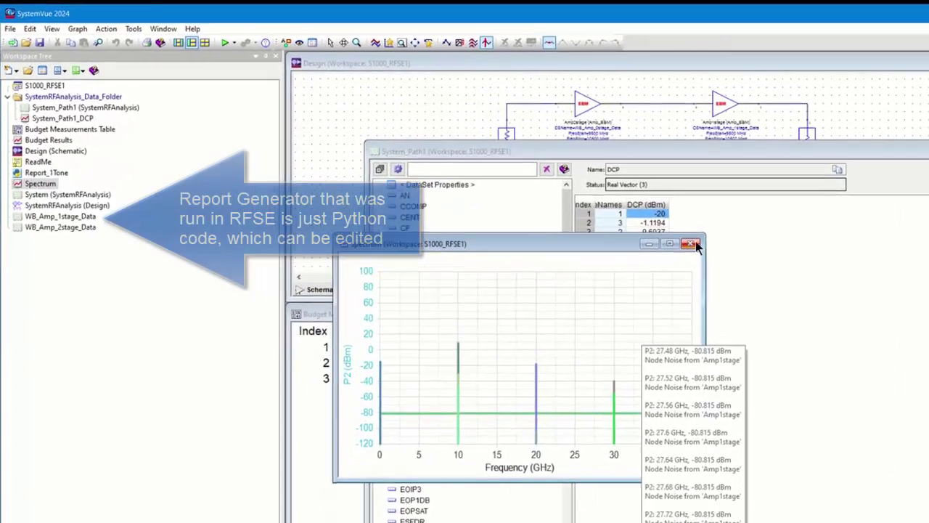
click(537, 189)
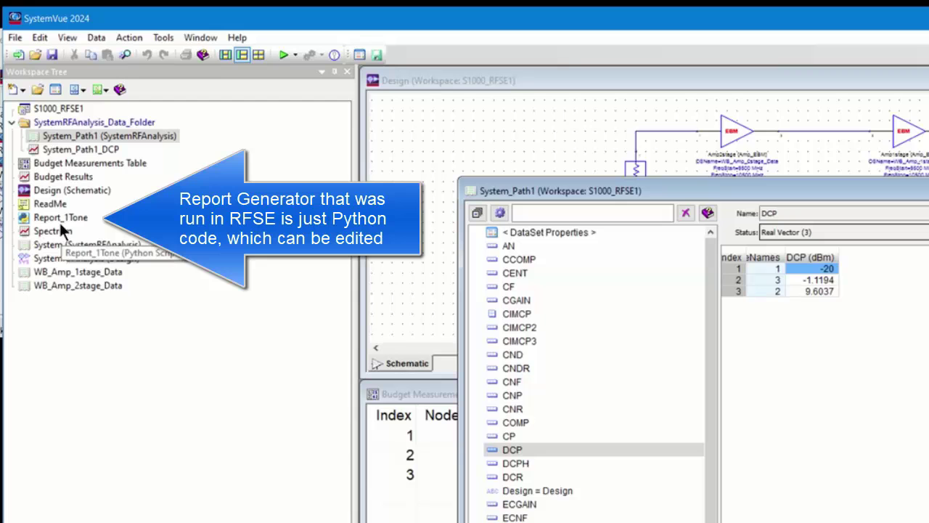
- Open the Report_1Tone Python script and read through its measurement list, slide plot code and results table code
click(60, 223)
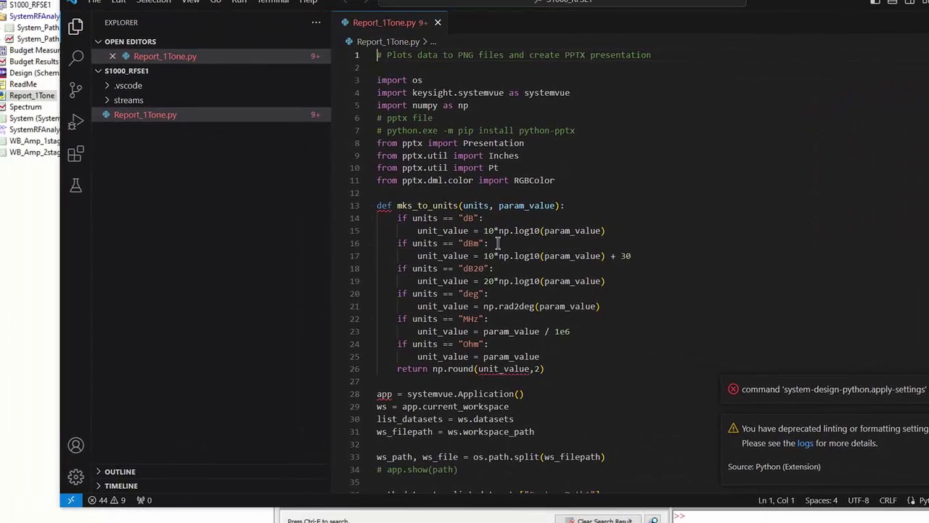
scroll(533, 310, down, 3)
scroll(532, 310, down, 11)
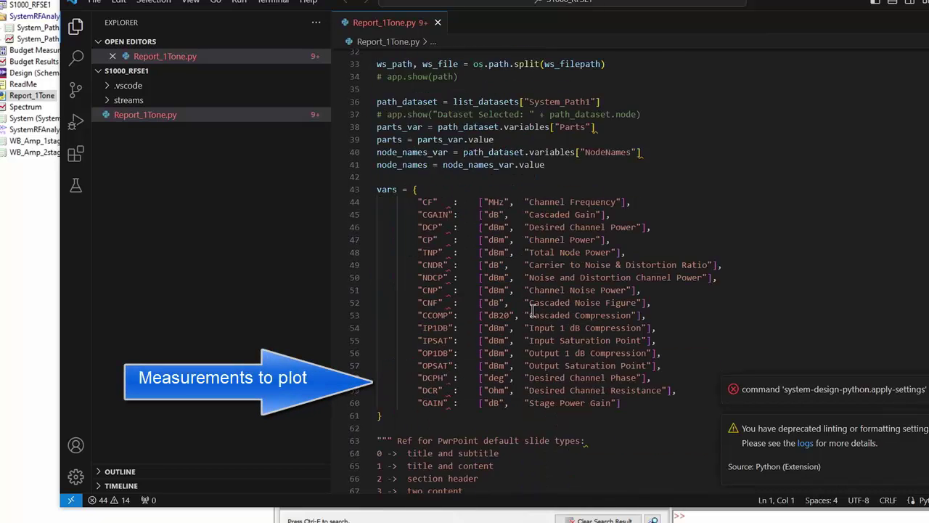
scroll(532, 310, down, 12)
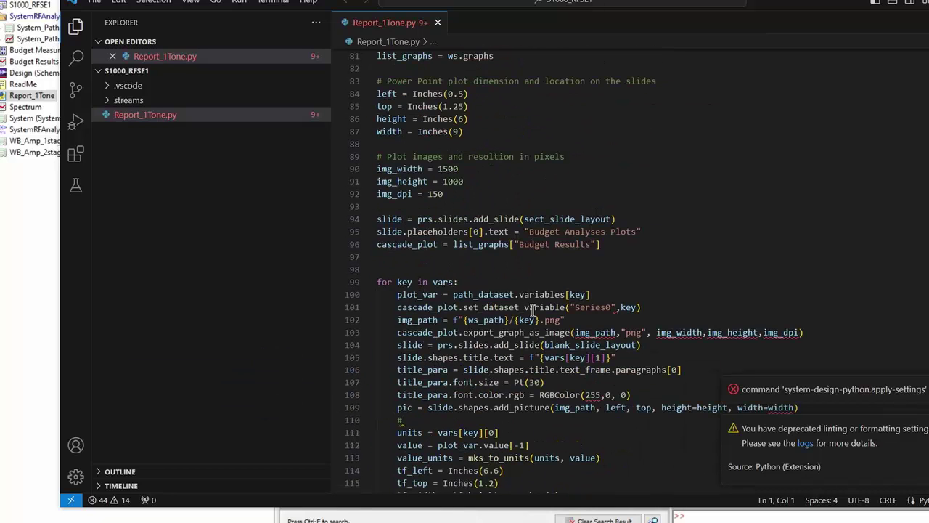
scroll(424, 432, down, 9)
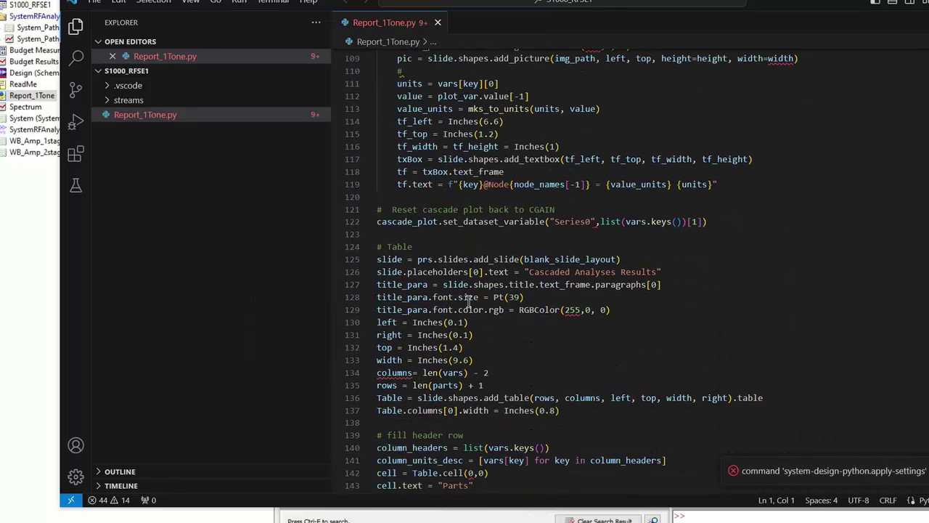
scroll(468, 298, down, 10)
scroll(468, 294, down, 10)
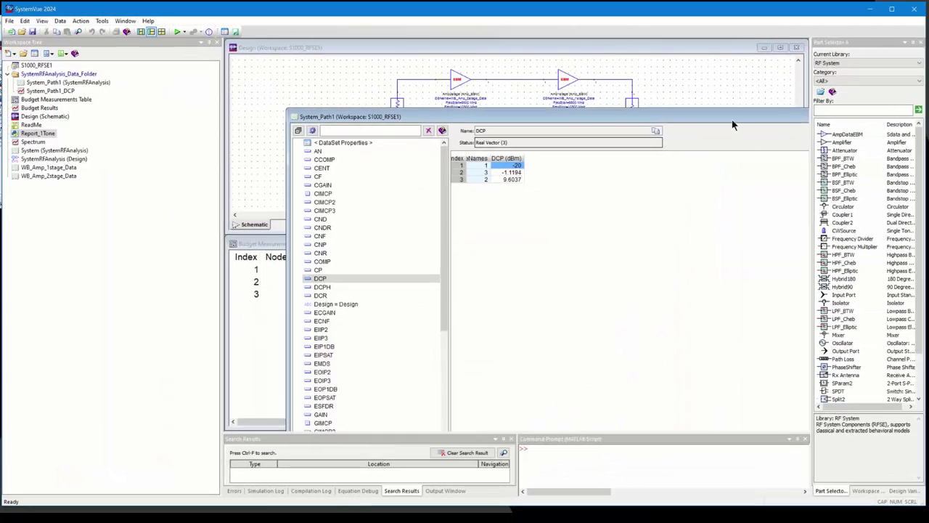
- Close the System_Path1 dataset and examine the schematic's two EBM amplifiers alongside the WB_Amp_1stage_Data and WB_Amp_2stage_Data datasets
drag(732, 120, 519, 108)
click(703, 106)
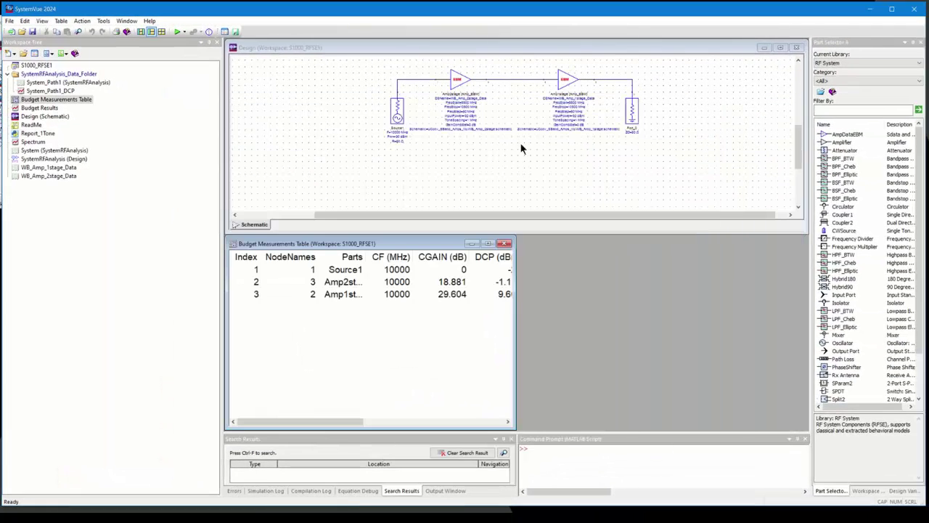
scroll(501, 125, up, 4)
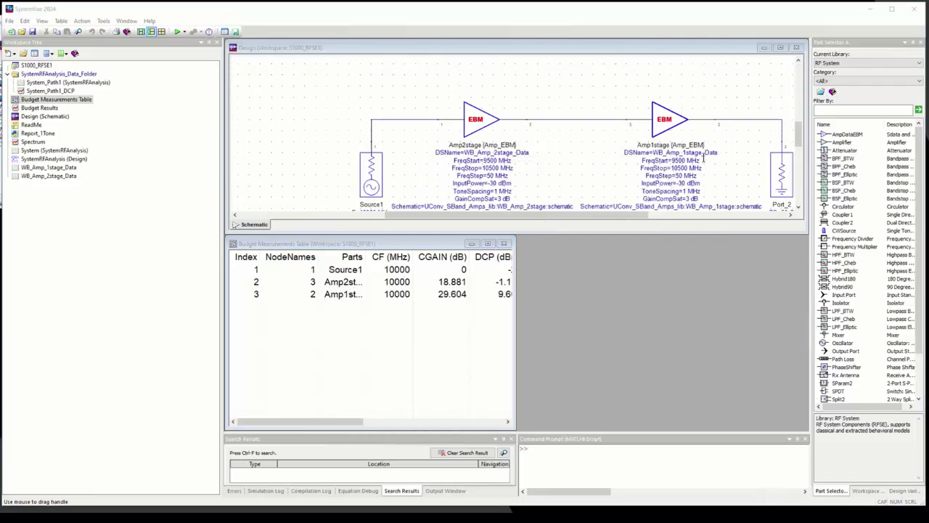
click(54, 169)
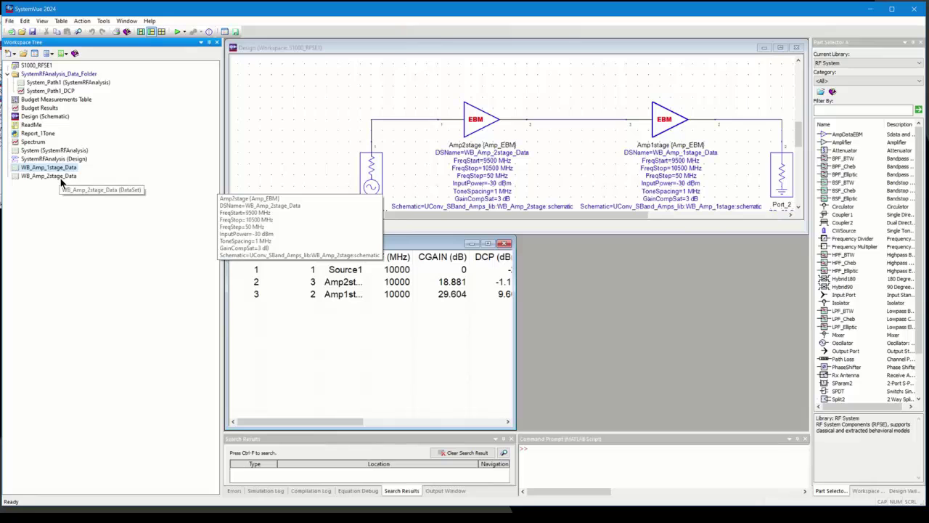
click(61, 179)
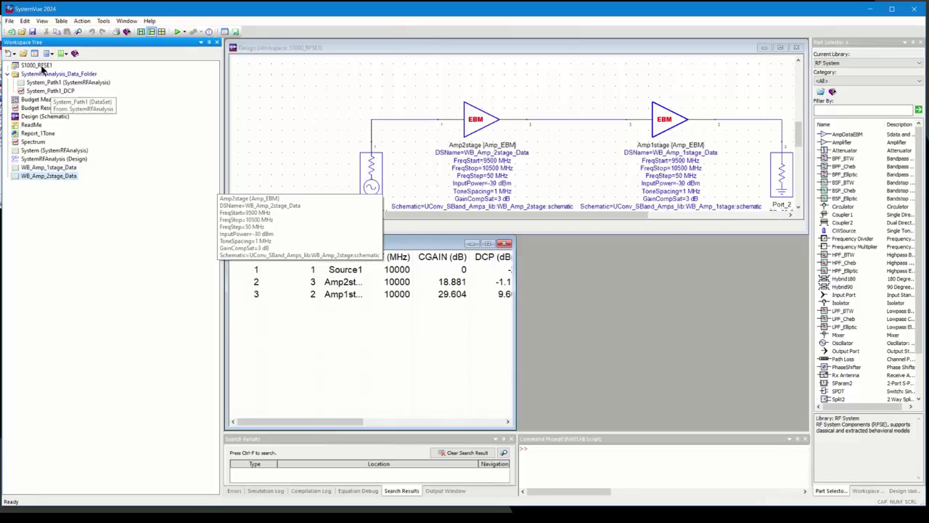